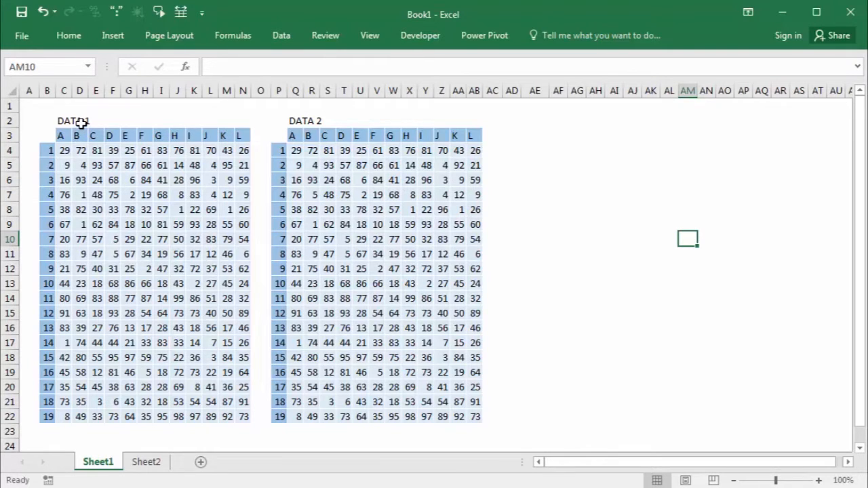
# Compare the values of the DATA 1 table in C4:N22 with the corresponding cells of the DATA 2 table in Q4:AB22
pyautogui.moveTo(64, 151); pyautogui.dragTo(242, 416)
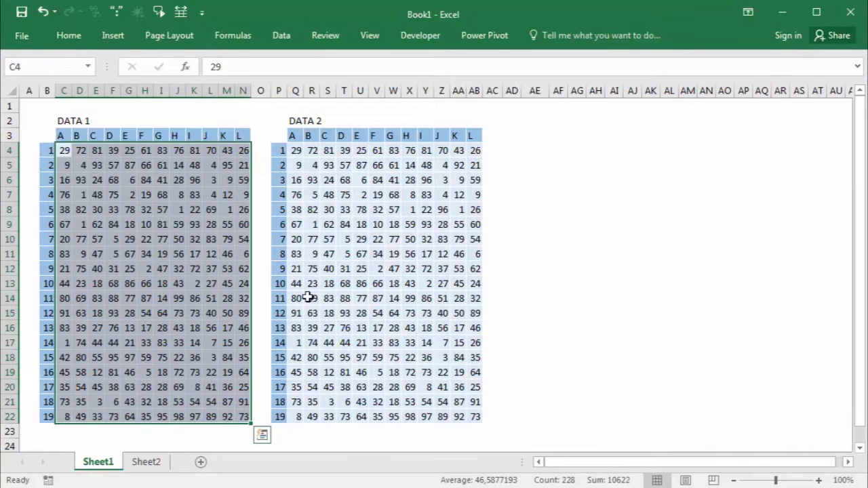
pyautogui.moveTo(299, 152); pyautogui.dragTo(479, 416)
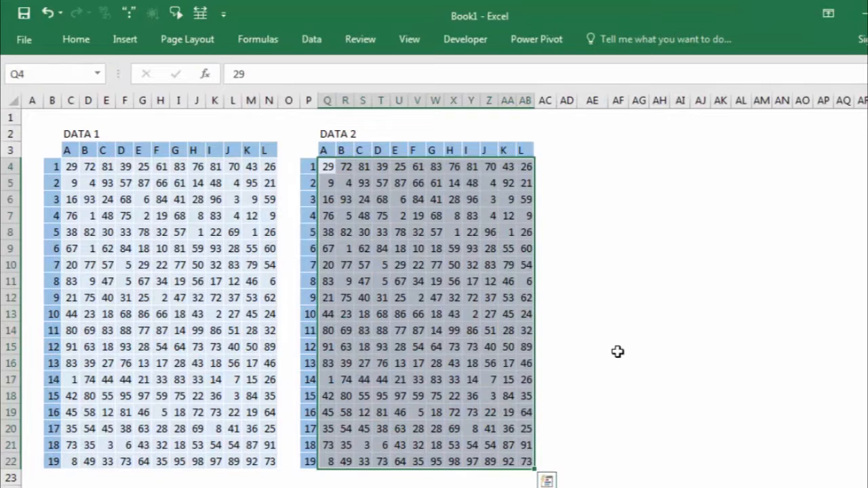
pyautogui.click(617, 351)
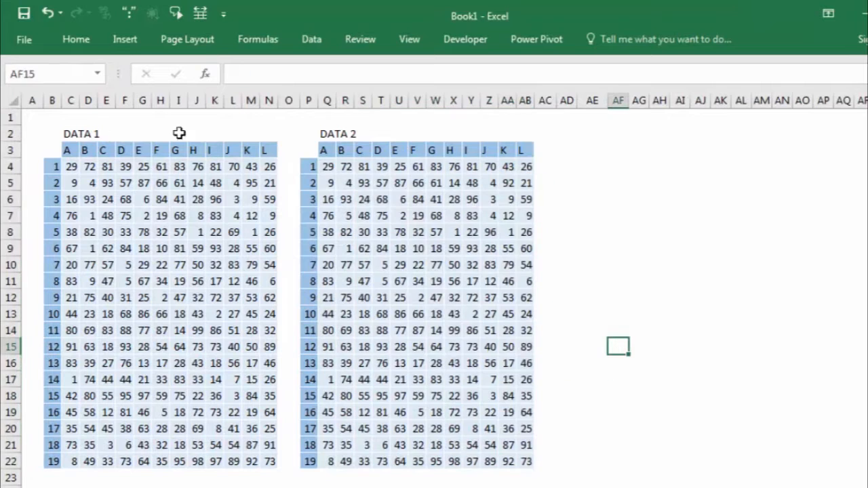
pyautogui.click(71, 170)
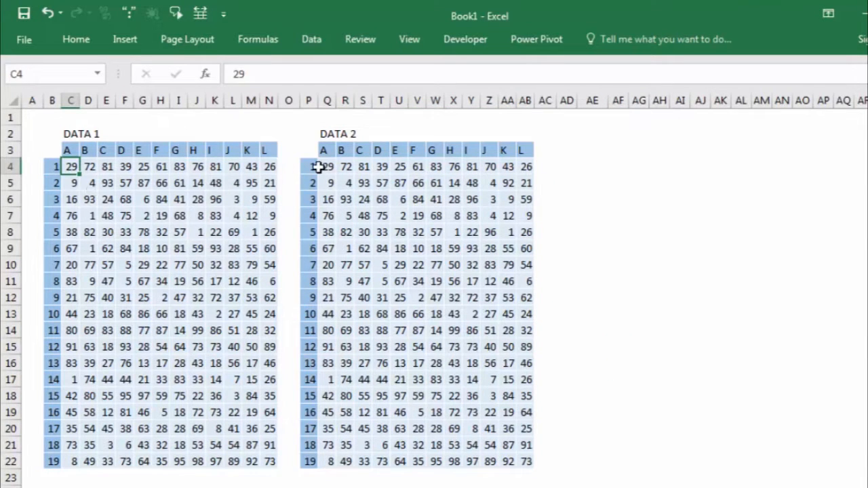
pyautogui.click(329, 167)
pyautogui.click(346, 167)
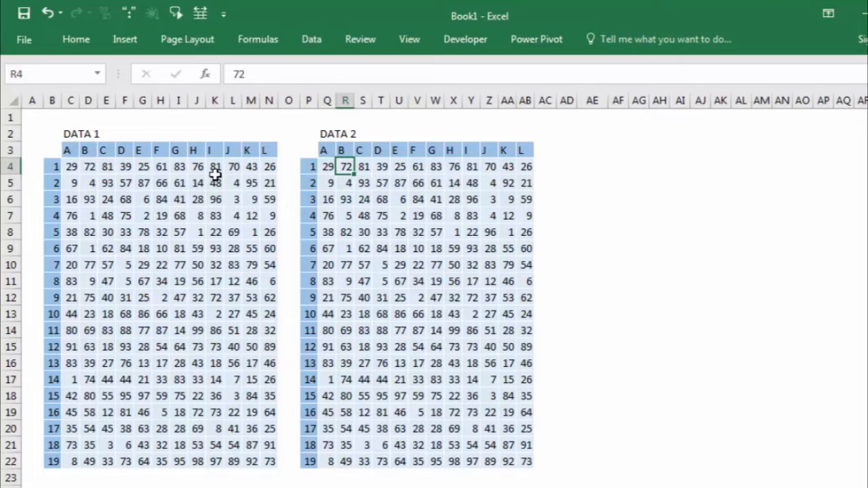
pyautogui.click(89, 168)
pyautogui.click(102, 168)
pyautogui.click(362, 167)
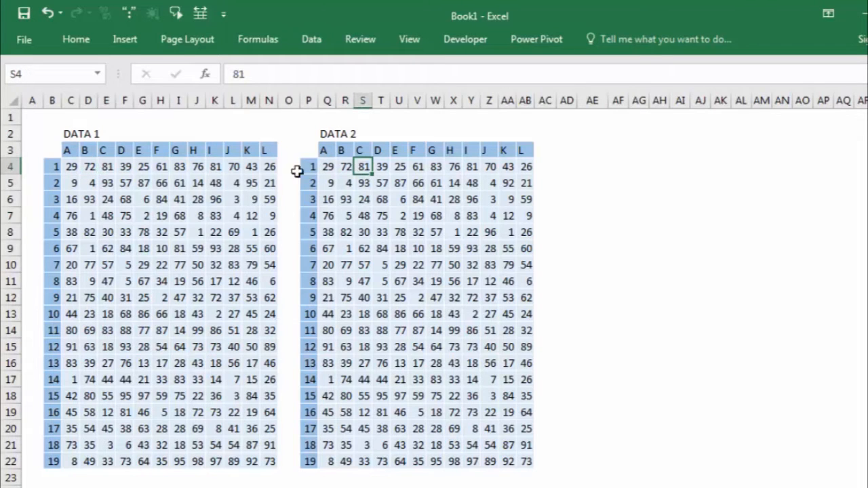
pyautogui.click(128, 168)
pyautogui.click(382, 167)
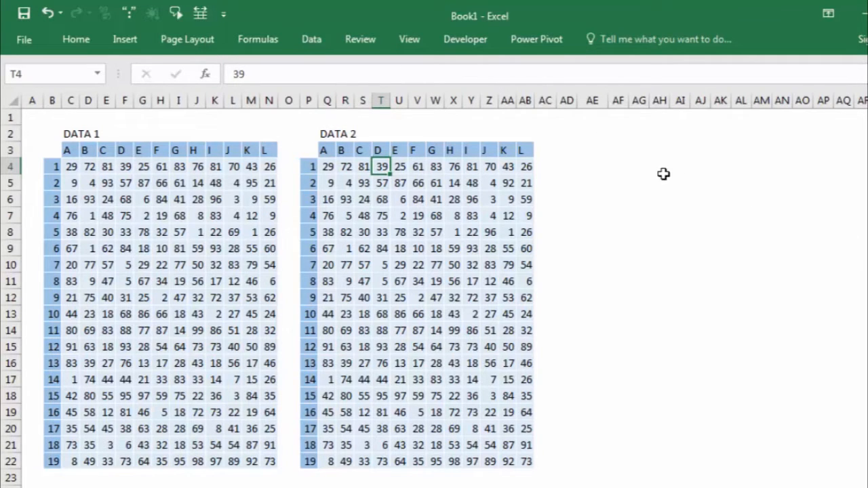
pyautogui.moveTo(325, 167); pyautogui.dragTo(533, 454)
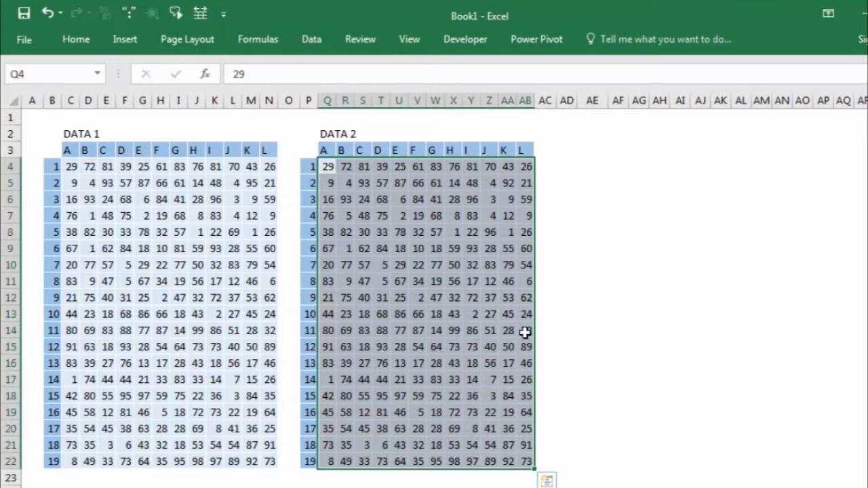
pyautogui.click(590, 180)
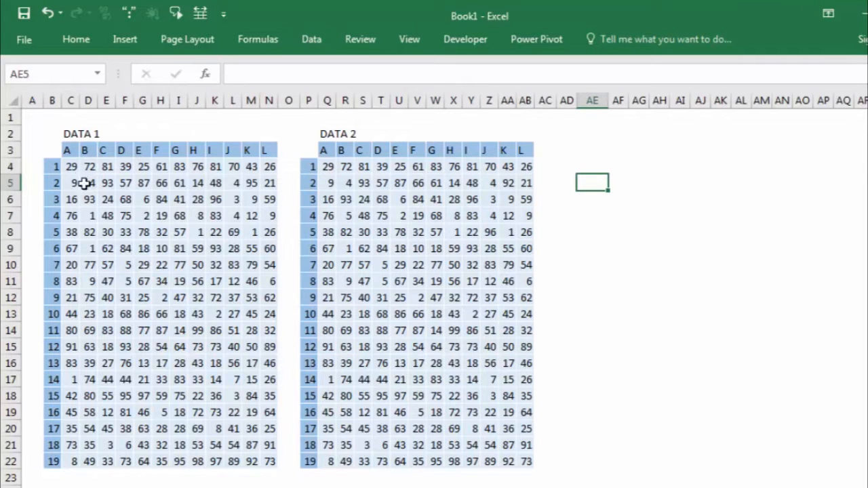
pyautogui.moveTo(76, 167); pyautogui.dragTo(271, 462)
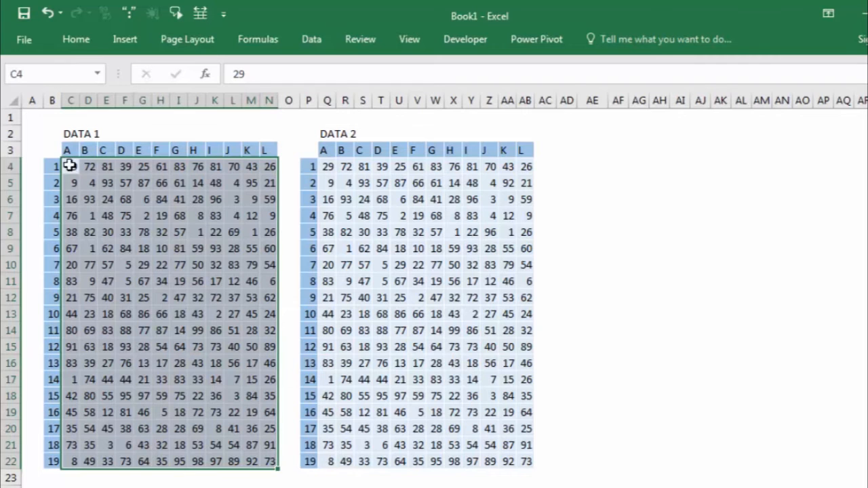
pyautogui.click(295, 266)
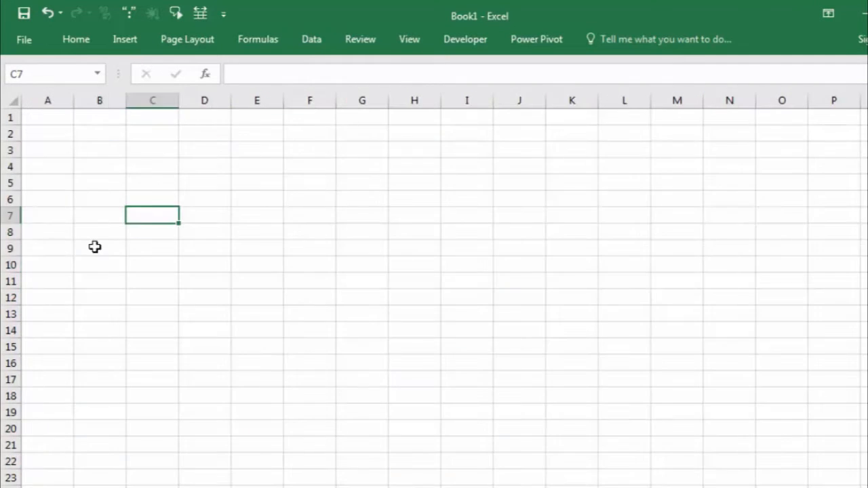
# On Sheet2, fill the range B3:I20 with the formula =RANDBETWEEN(1;99)
pyautogui.click(87, 137)
pyautogui.moveTo(94, 151); pyautogui.dragTo(475, 429)
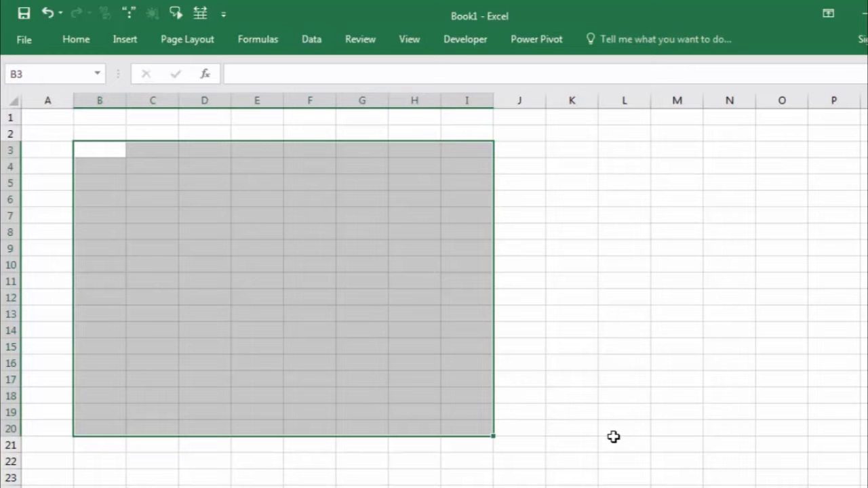
pyautogui.write('=ran')
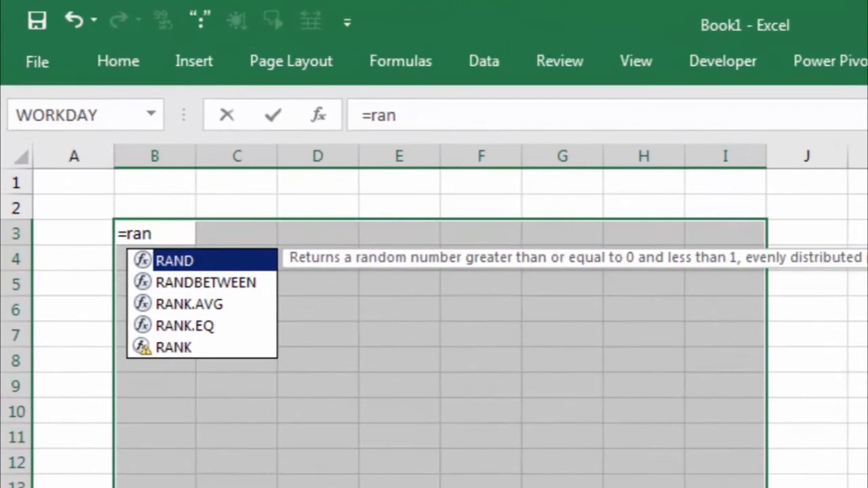
pyautogui.press('Down')
pyautogui.press('Tab')
pyautogui.write('1')
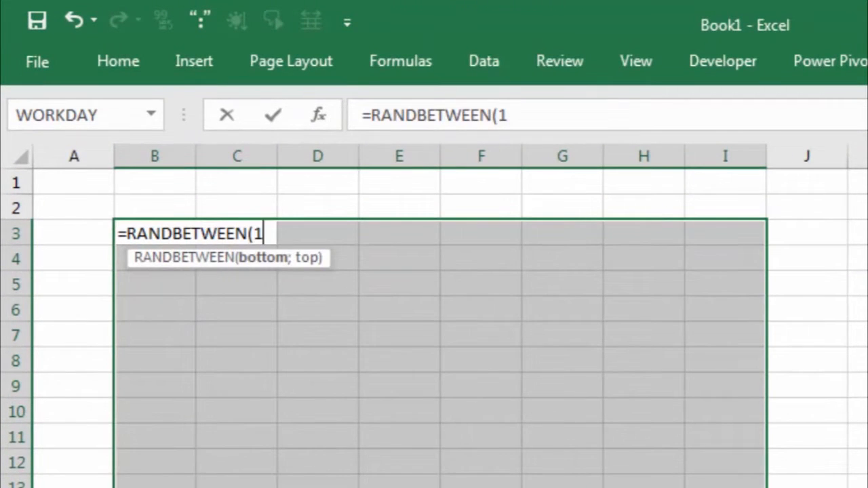
pyautogui.write(';99')
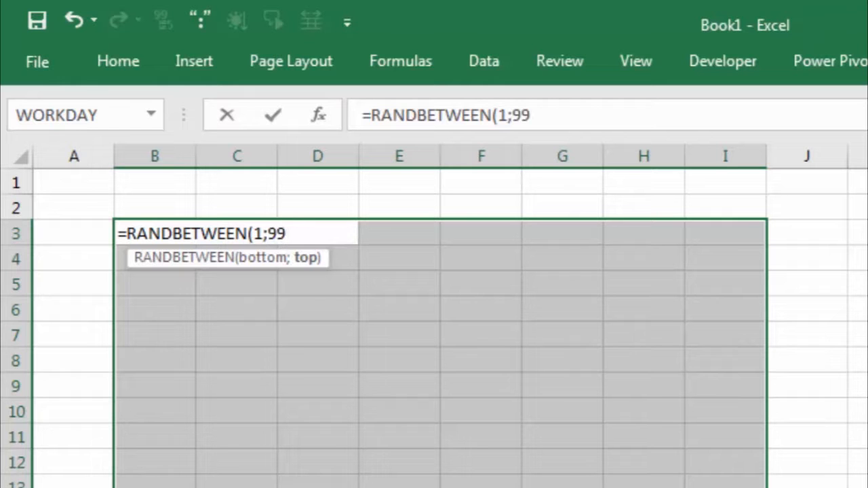
pyautogui.hotkey('ctrl', 'Return')
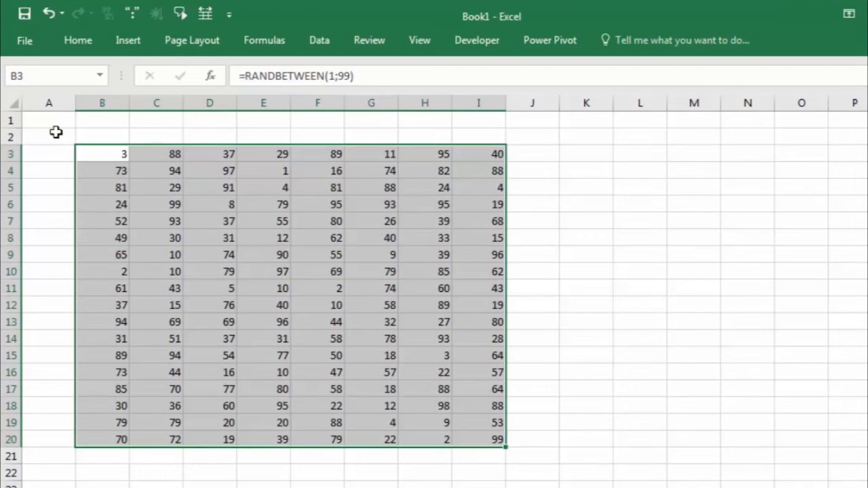
# Enter the header A in B2 and extend the letter series through H across B2:I2
pyautogui.click(108, 134)
pyautogui.write('A')
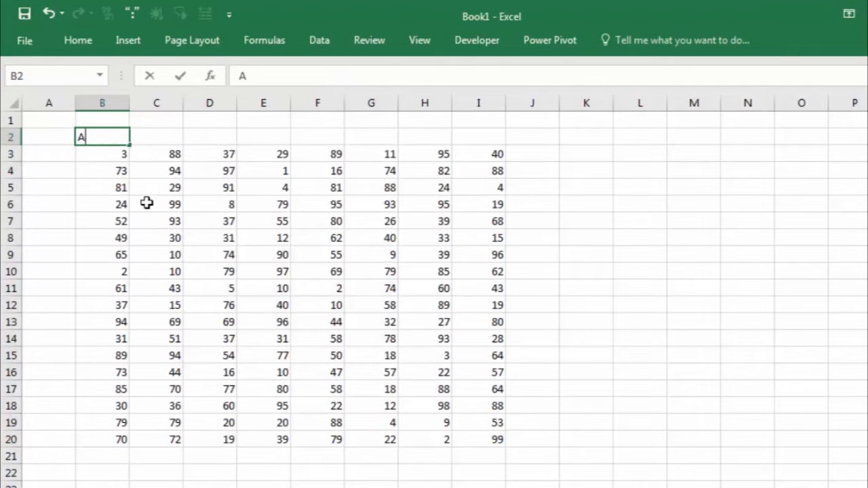
pyautogui.click(144, 192)
pyautogui.click(120, 139)
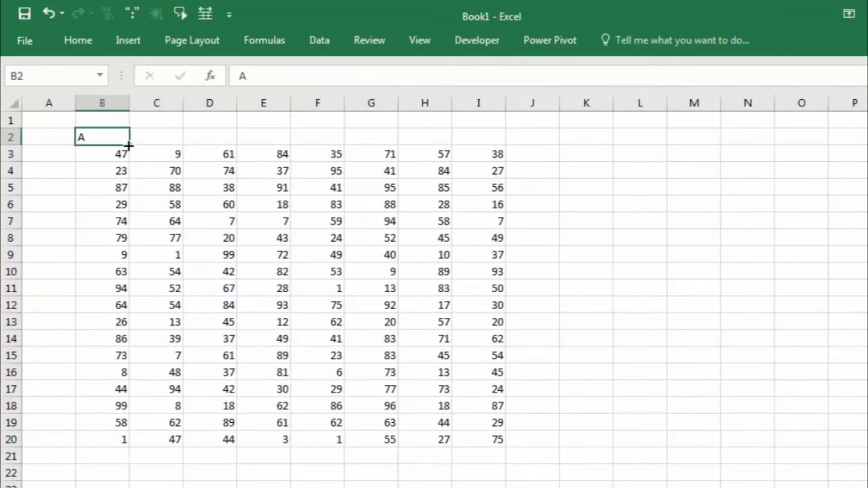
pyautogui.moveTo(128, 145); pyautogui.dragTo(500, 153)
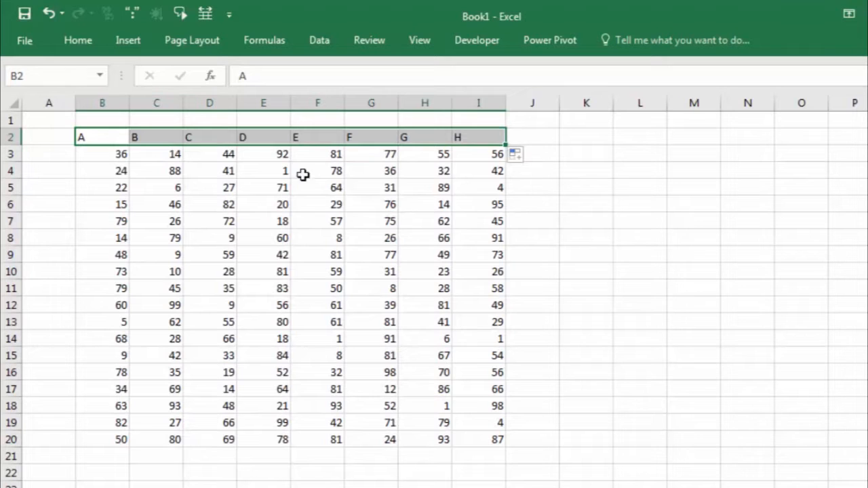
# Number the rows from 1 to 18 in A3:A20 by extending a series from A3
pyautogui.click(58, 153)
pyautogui.click(72, 188)
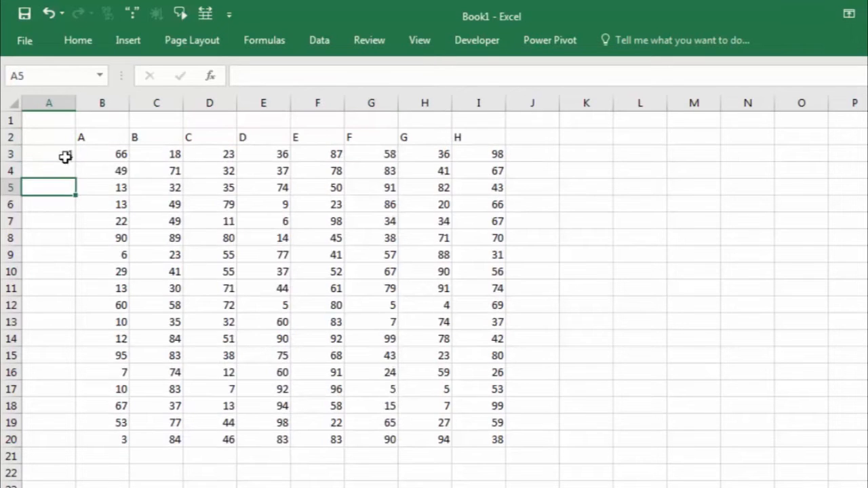
pyautogui.click(65, 156)
pyautogui.moveTo(76, 163); pyautogui.dragTo(82, 452)
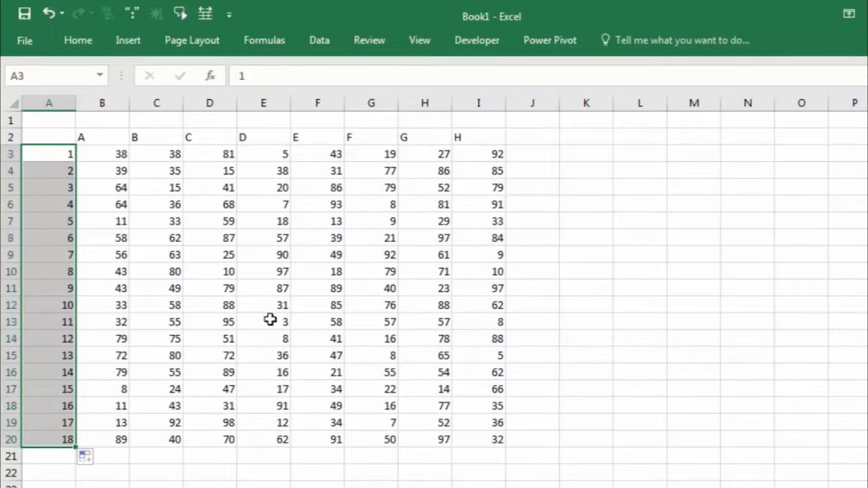
pyautogui.click(587, 185)
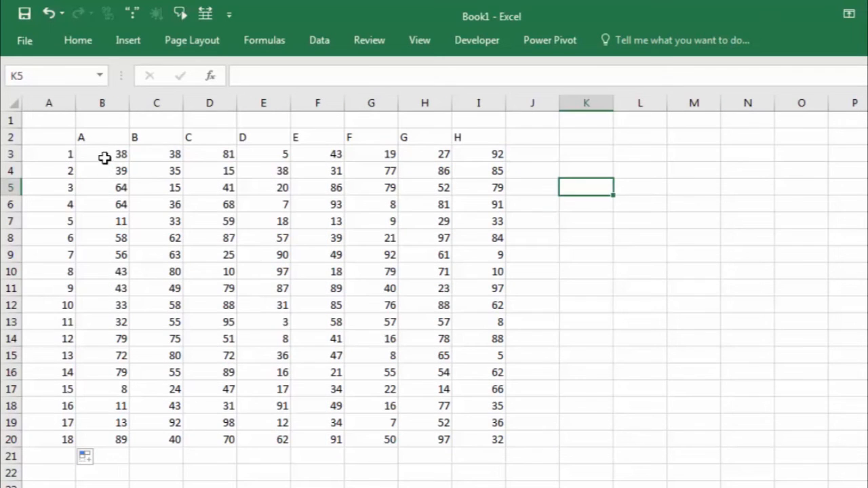
# Replace the random formulas in B3:I20 with their static values by copying the range and pasting it in place as values
pyautogui.click(104, 155)
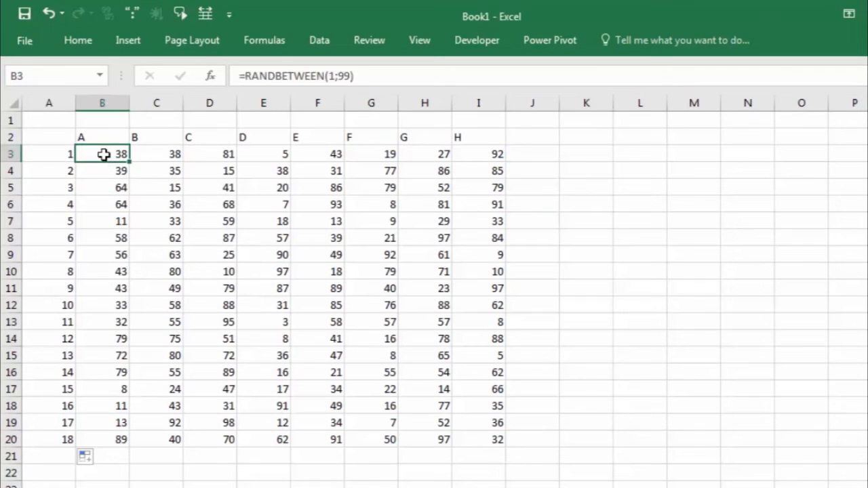
pyautogui.moveTo(104, 154); pyautogui.dragTo(495, 436)
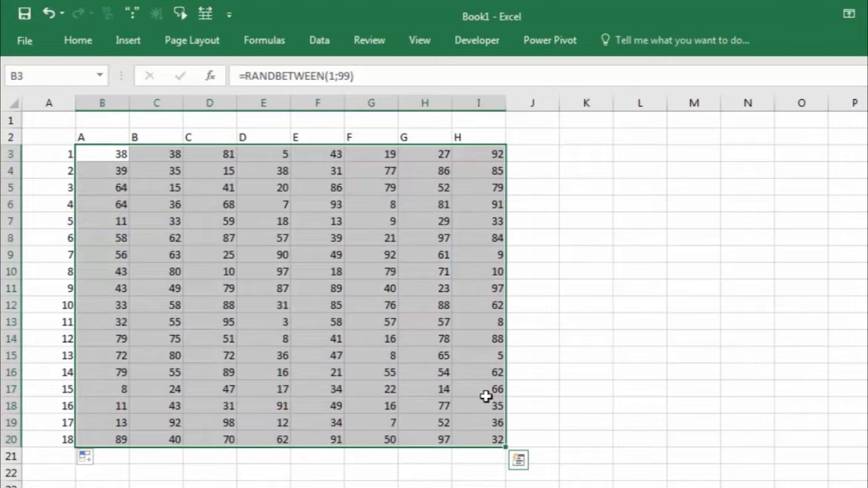
pyautogui.hotkey('ctrl', 'c')
pyautogui.click(111, 157)
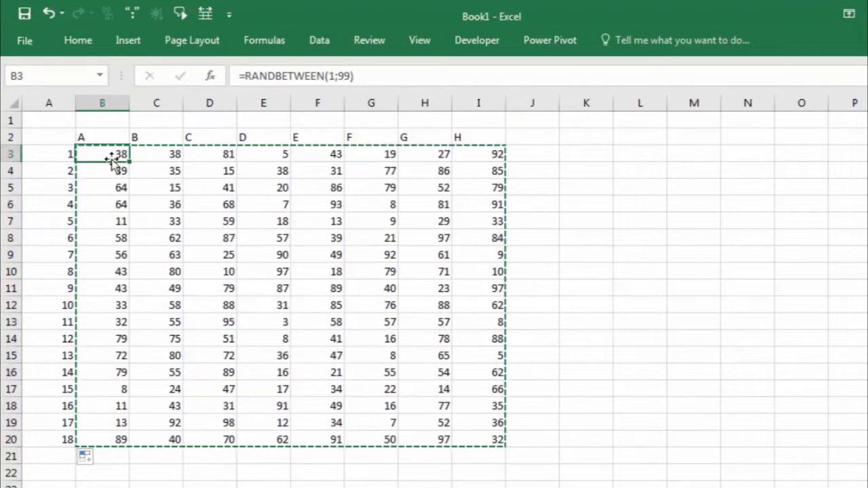
pyautogui.rightClick(110, 158)
pyautogui.click(180, 236)
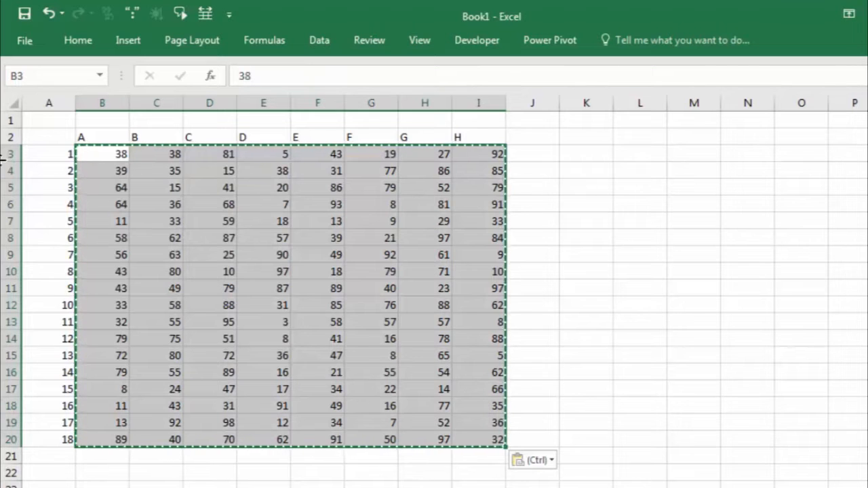
# Auto-fit the width of all columns on the sheet and copy the table in A2:I20
pyautogui.click(13, 102)
pyautogui.doubleClick(129, 103)
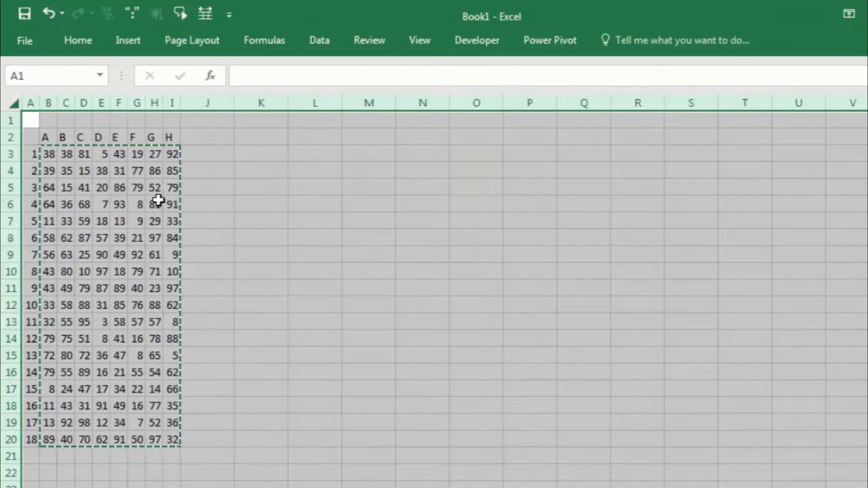
pyautogui.click(158, 200)
pyautogui.moveTo(34, 137); pyautogui.dragTo(165, 434)
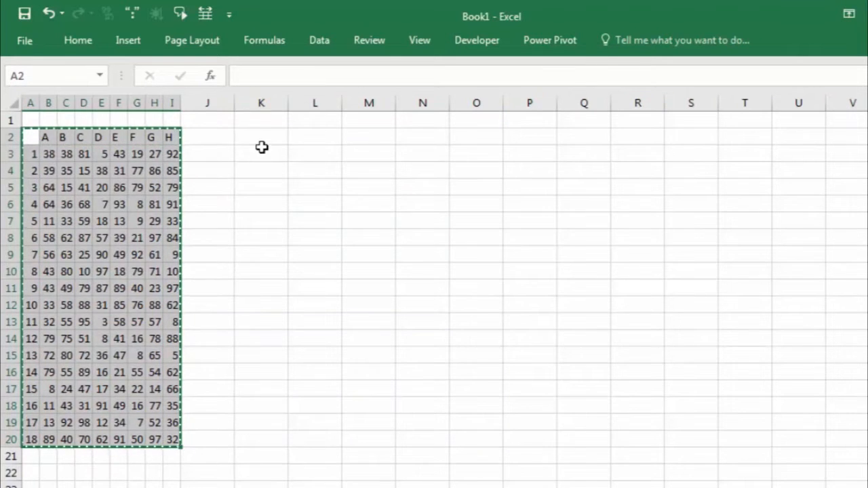
pyautogui.click(266, 142)
pyautogui.rightClick(266, 142)
pyautogui.click(314, 218)
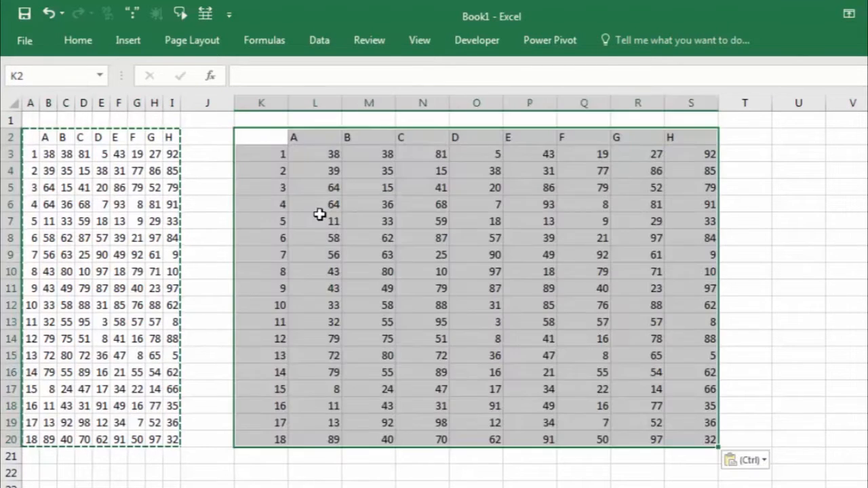
pyautogui.click(272, 287)
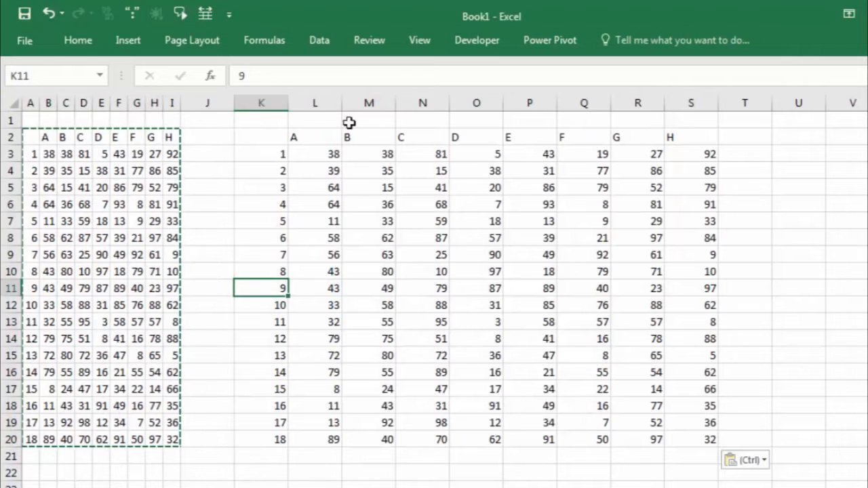
pyautogui.hotkey('ctrl', 'z')
# Paste the copied table at K2 and auto-fit the widths of columns K to S
pyautogui.click(267, 135)
pyautogui.hotkey('ctrl', 'v')
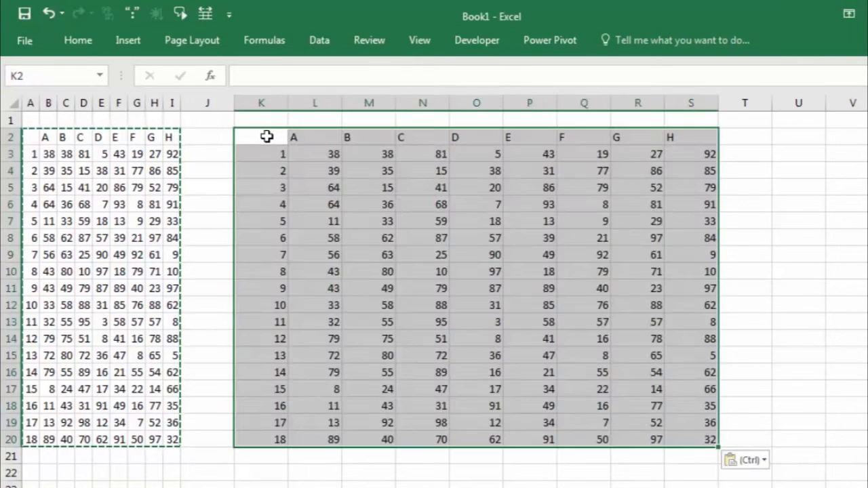
pyautogui.moveTo(272, 102); pyautogui.dragTo(689, 110)
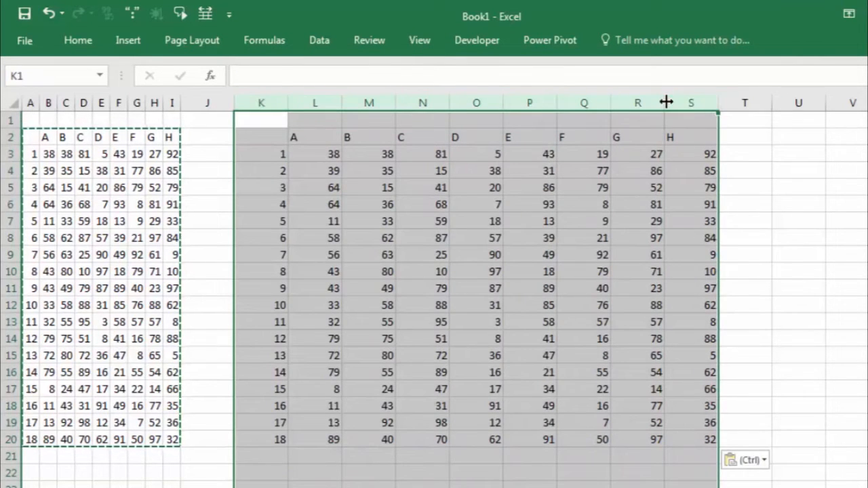
pyautogui.doubleClick(665, 102)
pyautogui.click(426, 232)
pyautogui.click(426, 232)
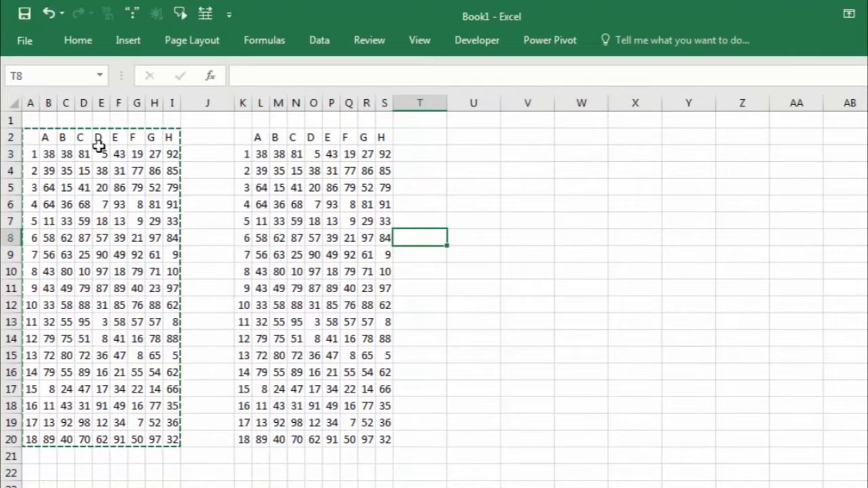
# Return to Sheet1 and select cell Q4, the first value of the DATA 2 table
pyautogui.click(366, 272)
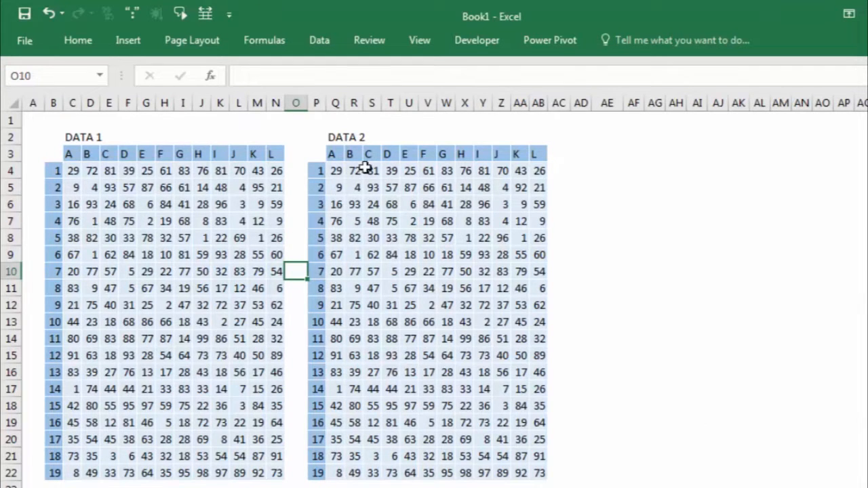
pyautogui.click(337, 171)
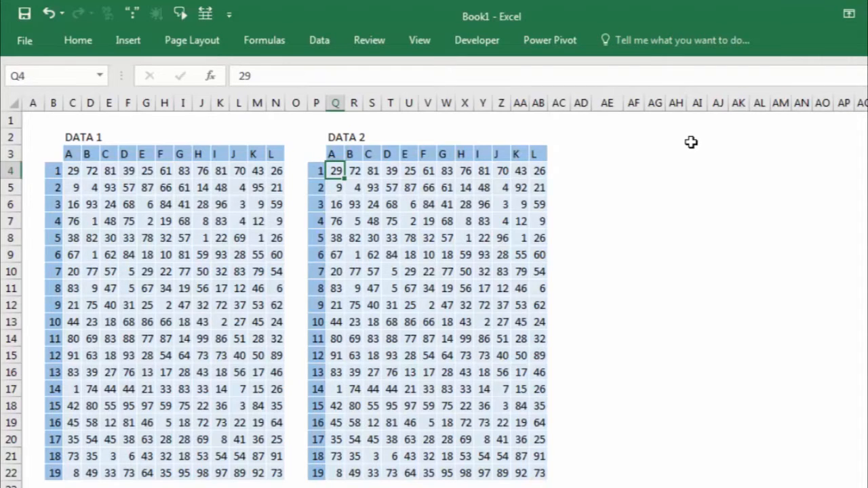
# Enter the formula =MATCH(P4;B4:B22;0) in AE4 to look up the DATA 2 row label exactly among the DATA 1 row labels
pyautogui.click(593, 165)
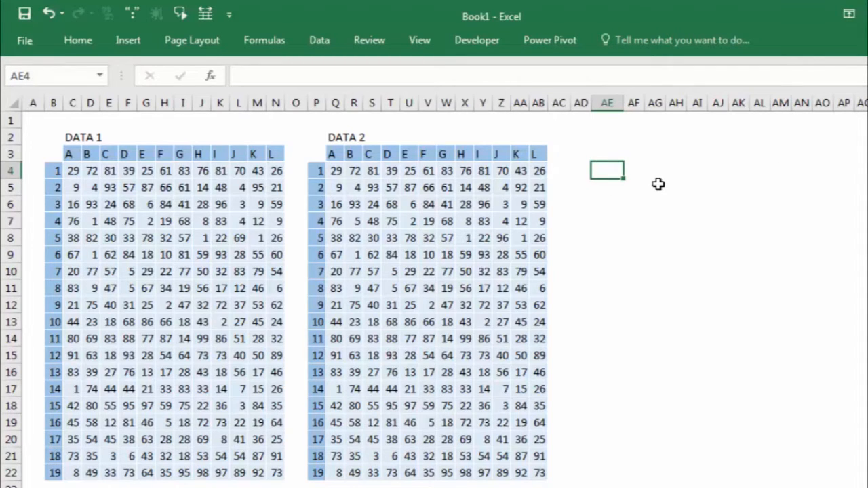
pyautogui.write('=')
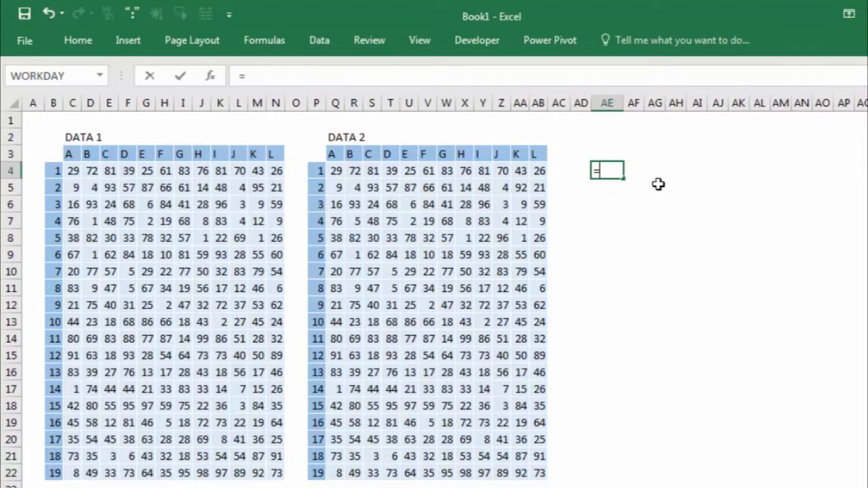
pyautogui.write('ma')
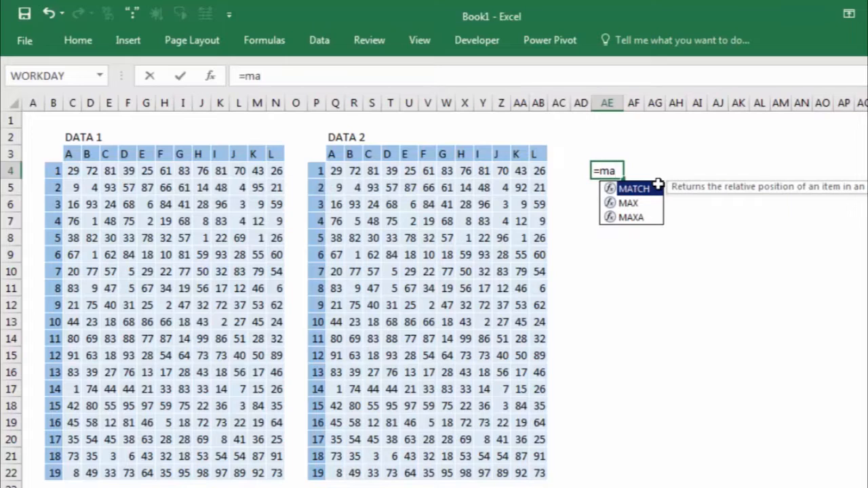
pyautogui.press('Tab')
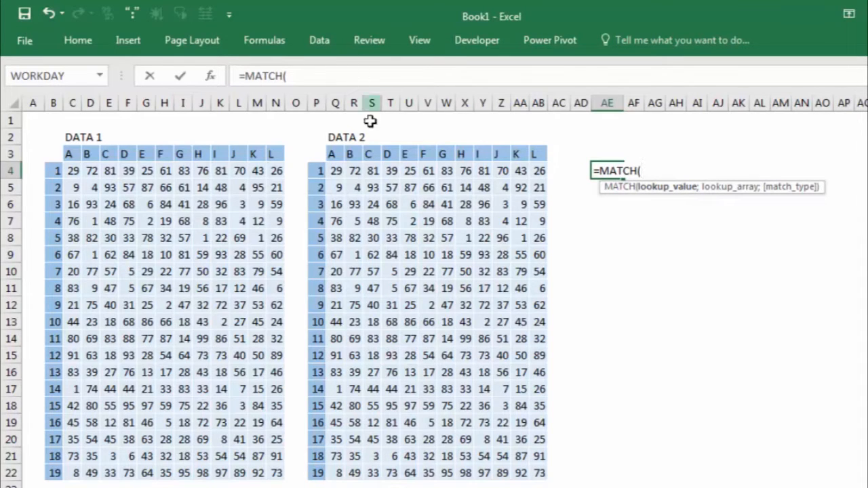
pyautogui.click(318, 168)
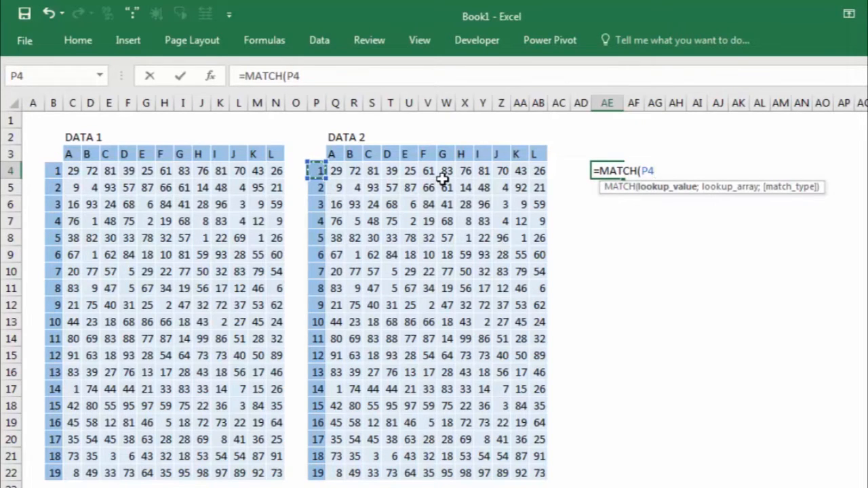
pyautogui.write(';')
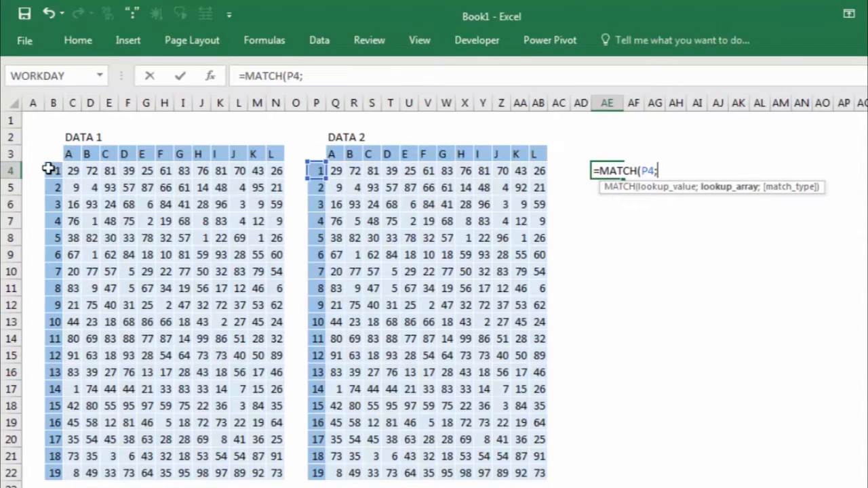
pyautogui.moveTo(50, 174); pyautogui.dragTo(52, 474)
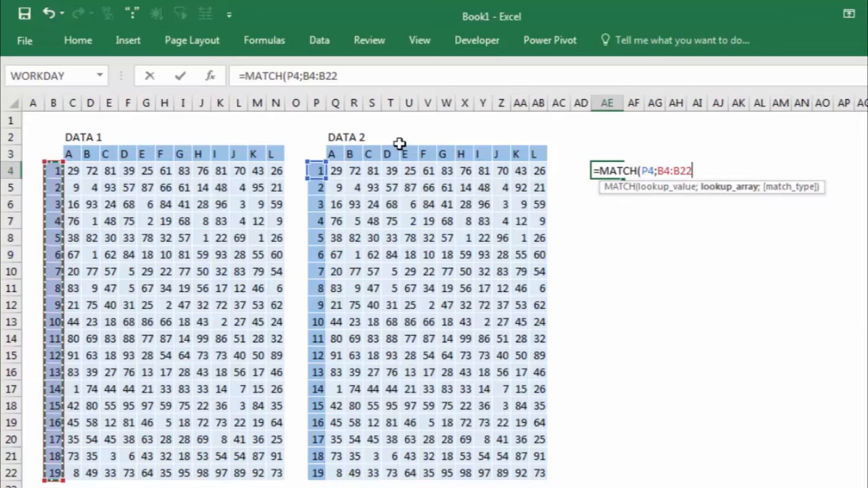
pyautogui.write(';')
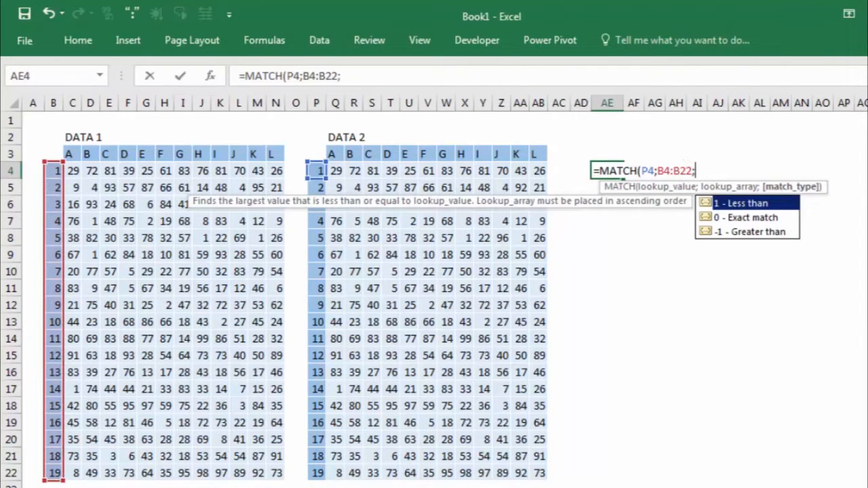
pyautogui.press('Down')
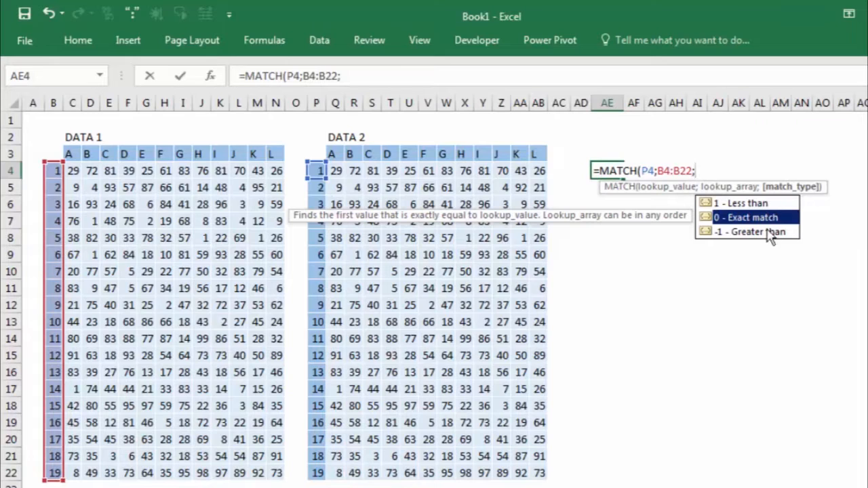
pyautogui.write('0')
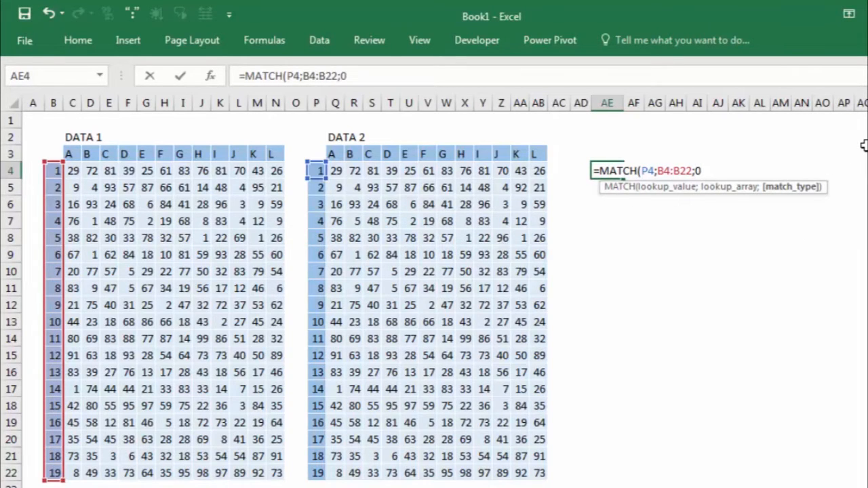
pyautogui.press('Return')
# Fill the MATCH formula from AE4 down to AE22 and check the copy in AE13
pyautogui.click(614, 174)
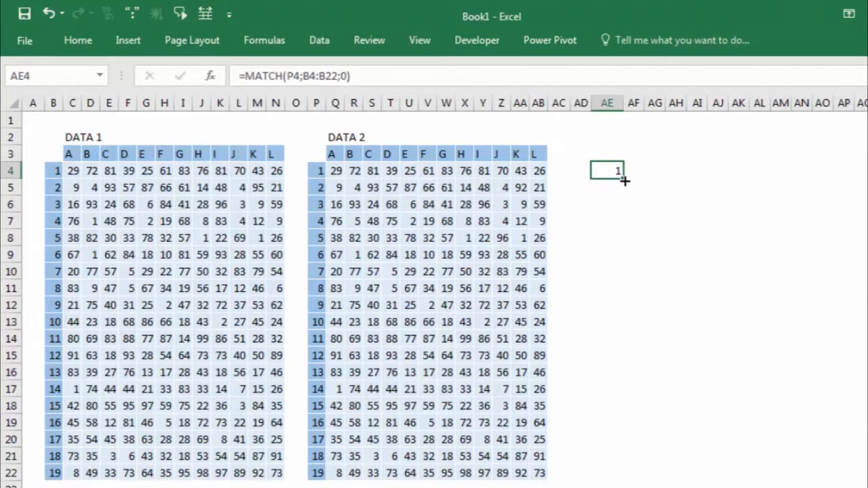
pyautogui.moveTo(624, 185); pyautogui.dragTo(606, 477)
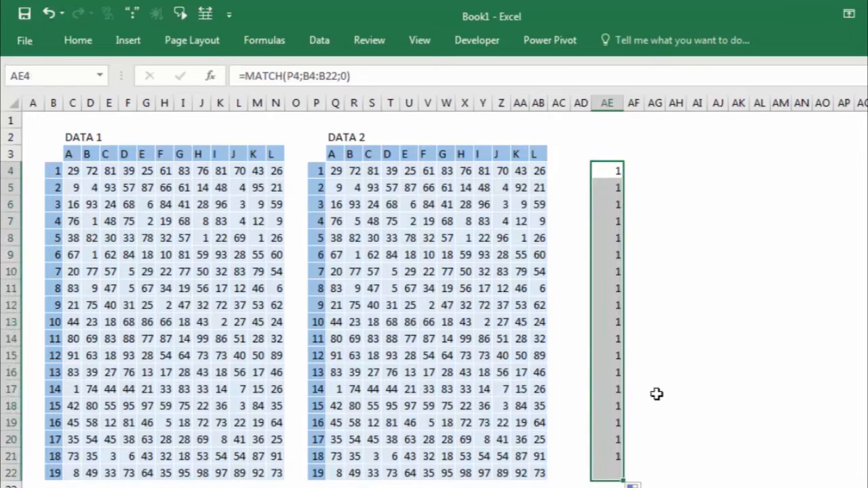
pyautogui.click(616, 318)
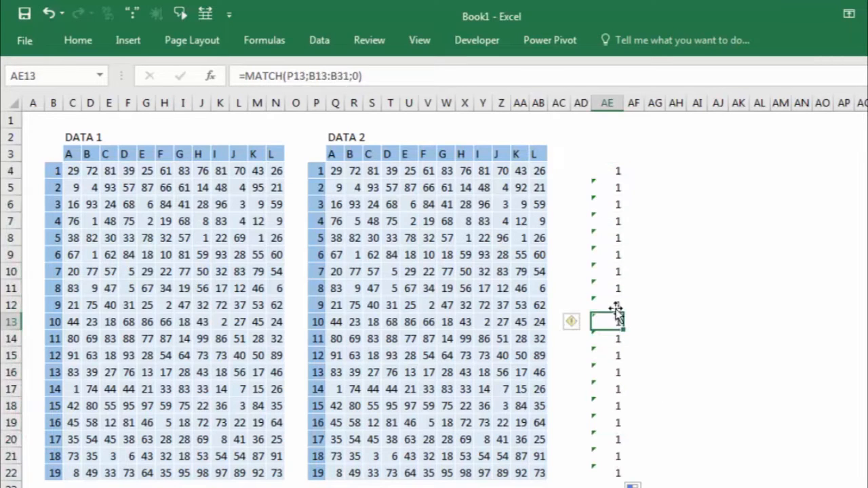
# Examine which ranges the MATCH formulas in AE4, AE7 and AE21 refer to
pyautogui.doubleClick(613, 172)
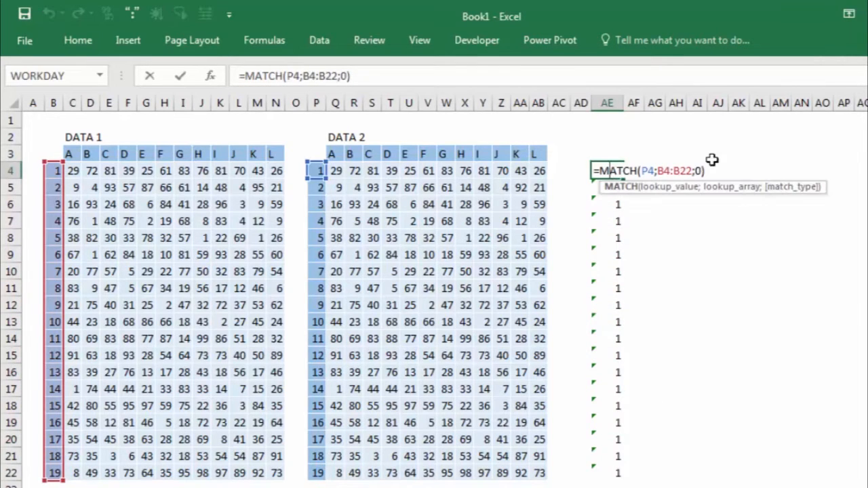
pyautogui.press('Escape')
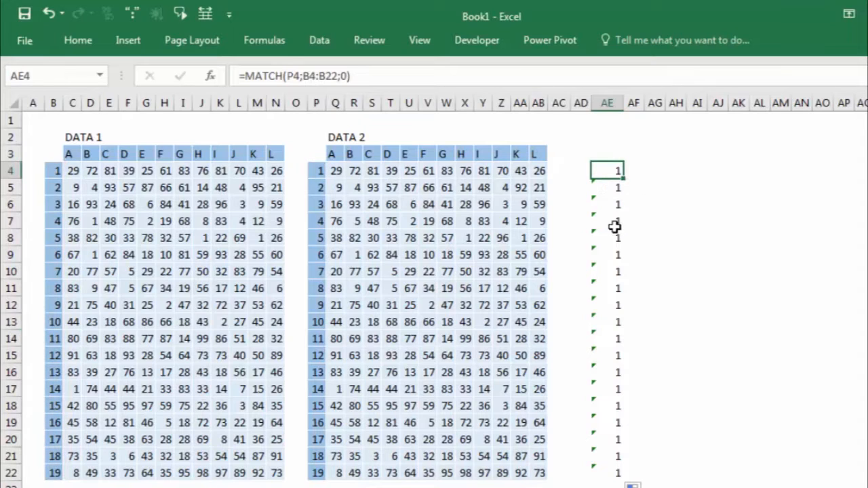
pyautogui.doubleClick(613, 221)
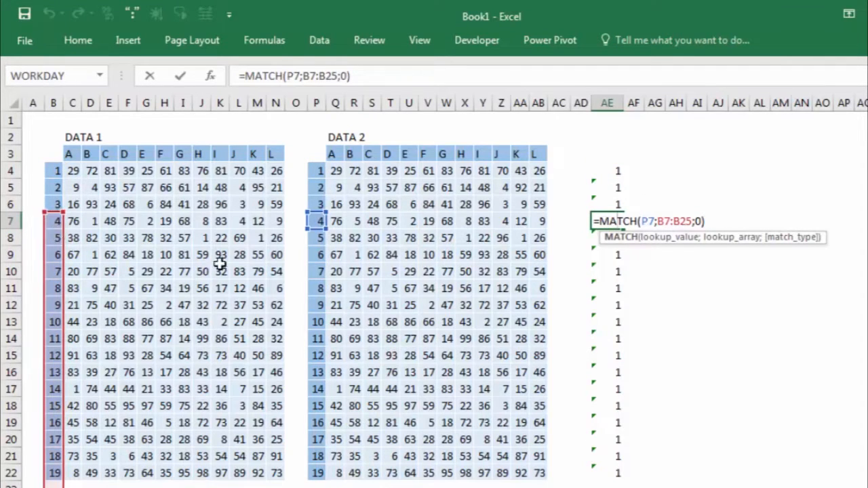
pyautogui.press('Escape')
pyautogui.click(615, 457)
pyautogui.doubleClick(615, 456)
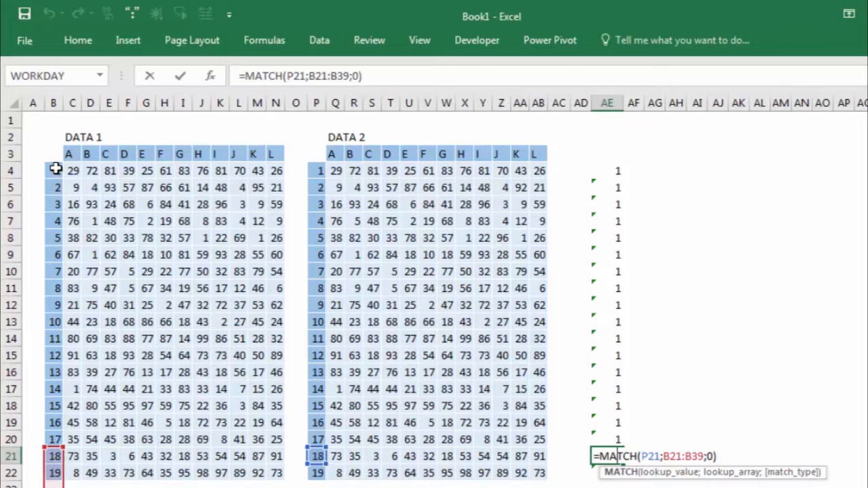
# Make the lookup range in AE4's MATCH formula absolute as $B$4:$B$22 and refill the formula down to AE22
pyautogui.click(614, 172)
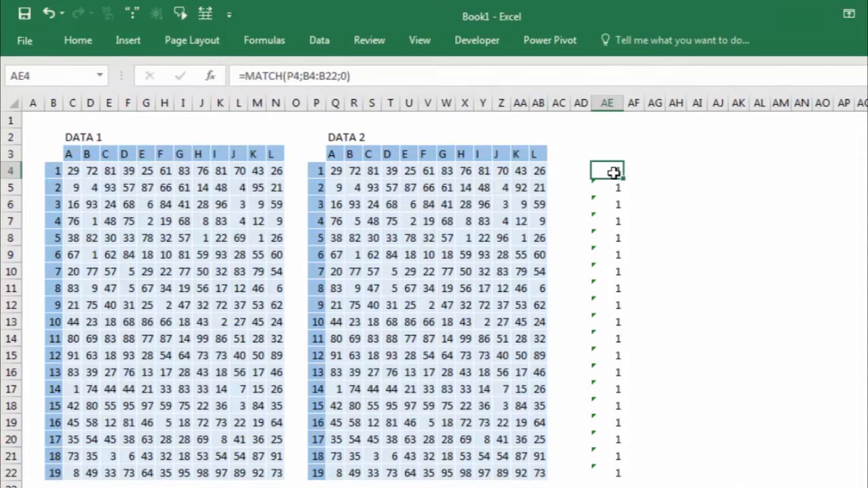
pyautogui.doubleClick(614, 172)
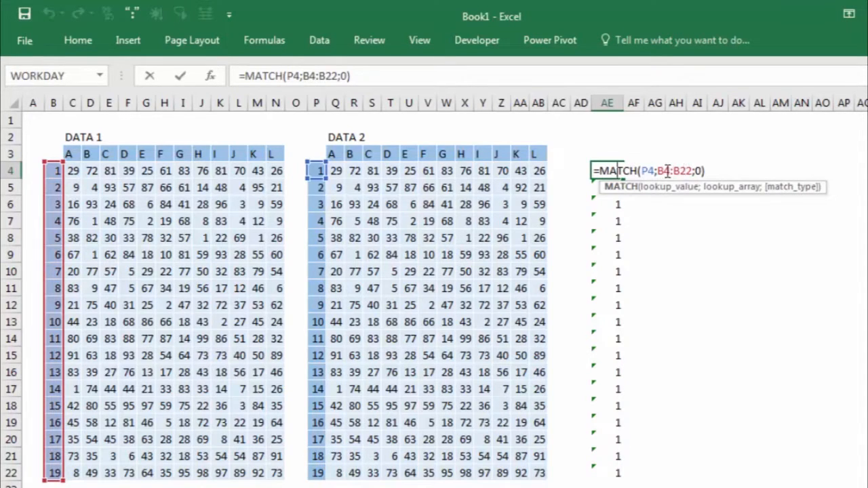
pyautogui.moveTo(659, 171); pyautogui.dragTo(697, 182)
pyautogui.press('F4')
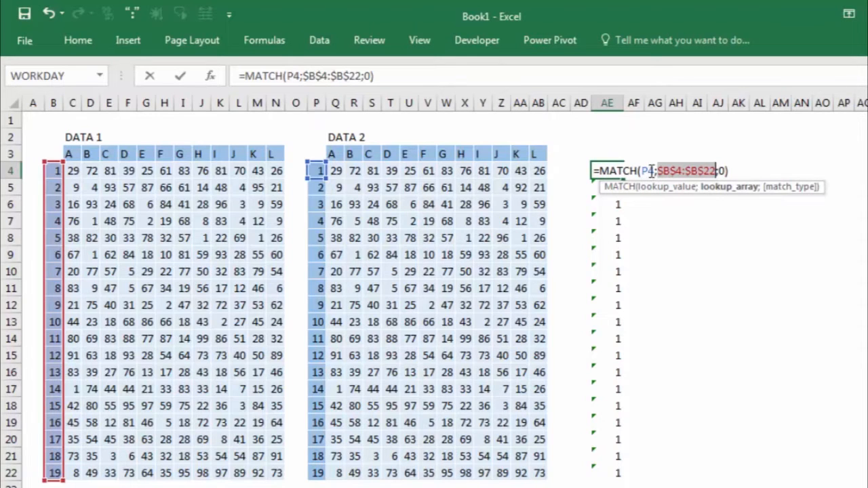
pyautogui.press('Return')
pyautogui.click(619, 171)
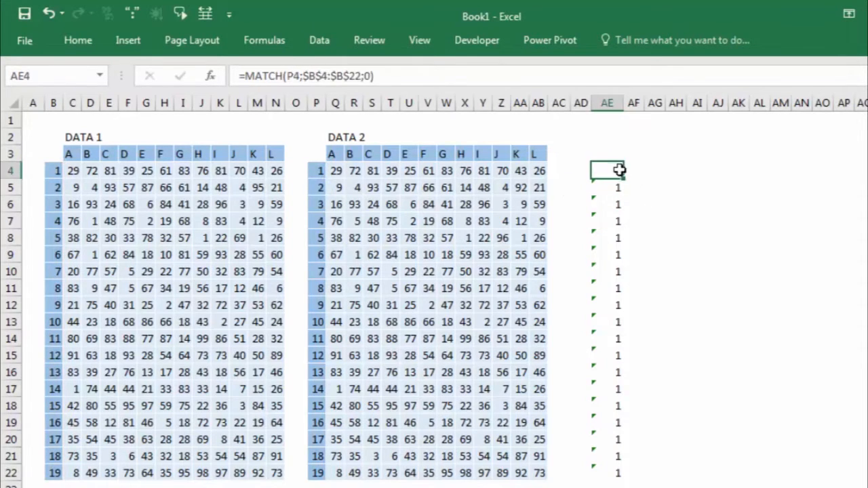
pyautogui.moveTo(624, 177); pyautogui.dragTo(625, 480)
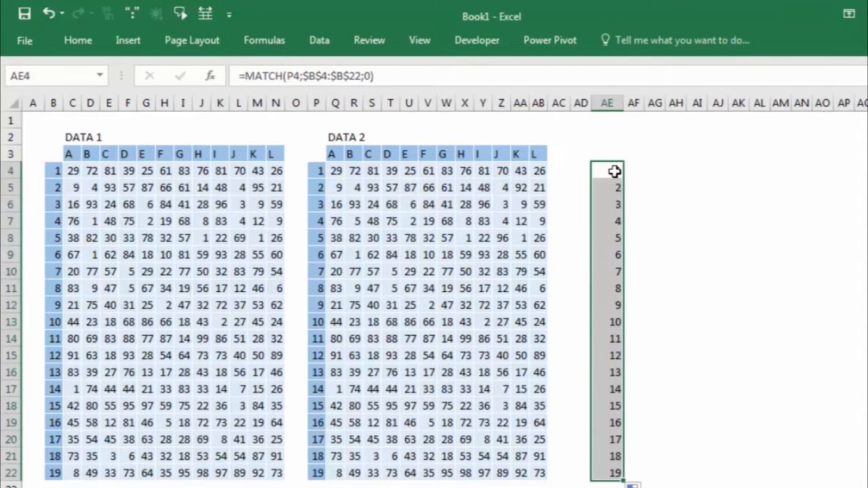
# Enter the capital letter A as the column header in AE3, above the MATCH results
pyautogui.click(278, 155)
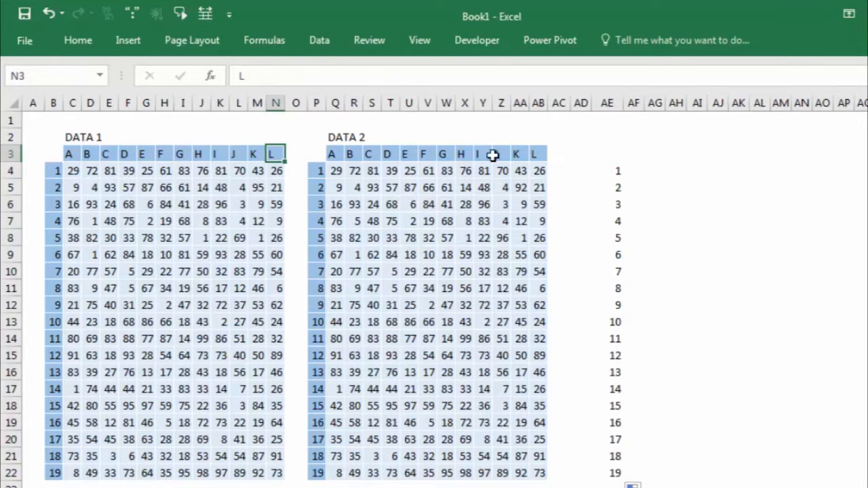
pyautogui.click(631, 150)
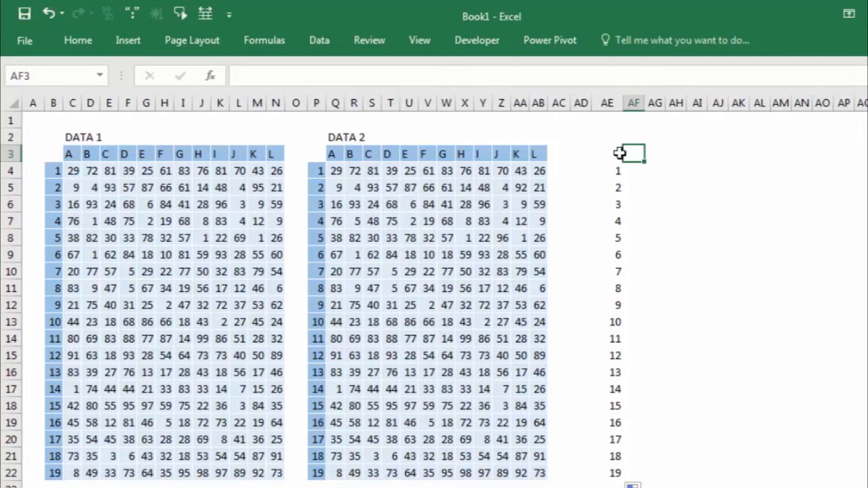
pyautogui.click(619, 152)
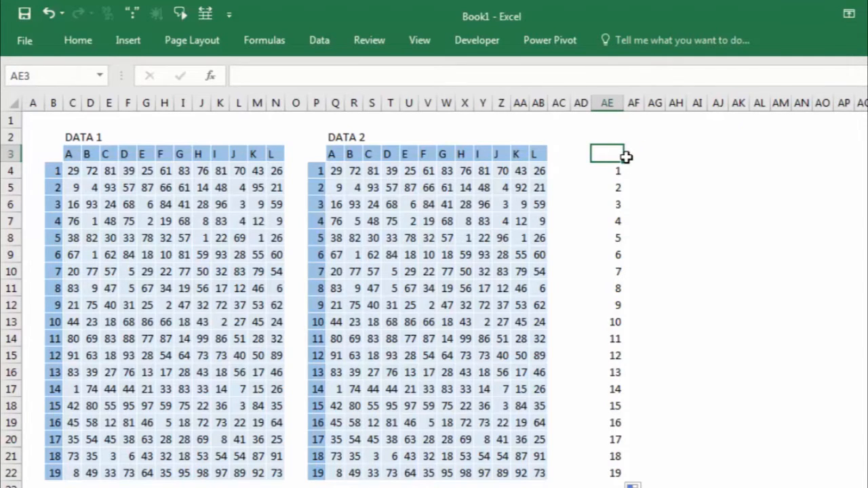
pyautogui.write('a')
pyautogui.click(657, 164)
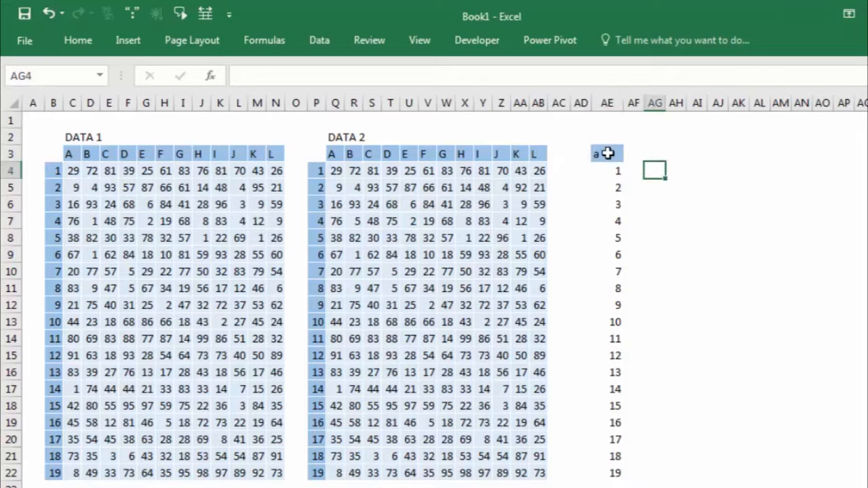
pyautogui.click(611, 154)
pyautogui.hotkey('ctrl', 'shift', 'Down')
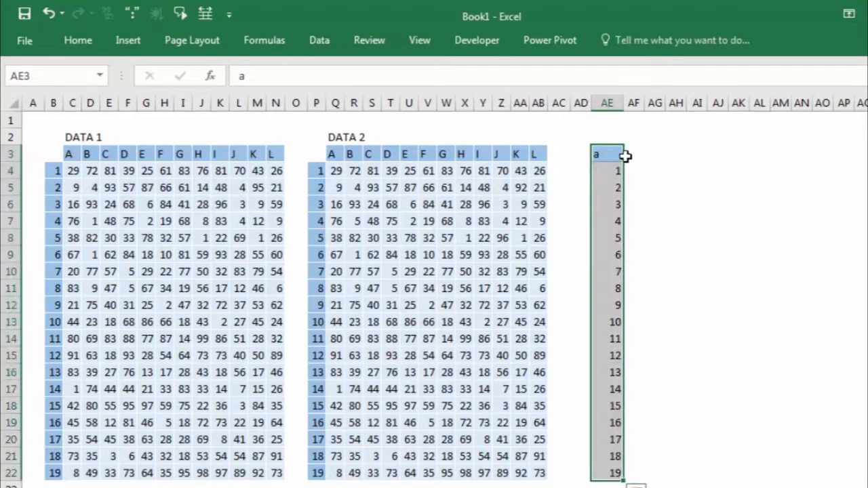
pyautogui.click(624, 155)
pyautogui.write('A')
pyautogui.click(634, 171)
pyautogui.click(615, 155)
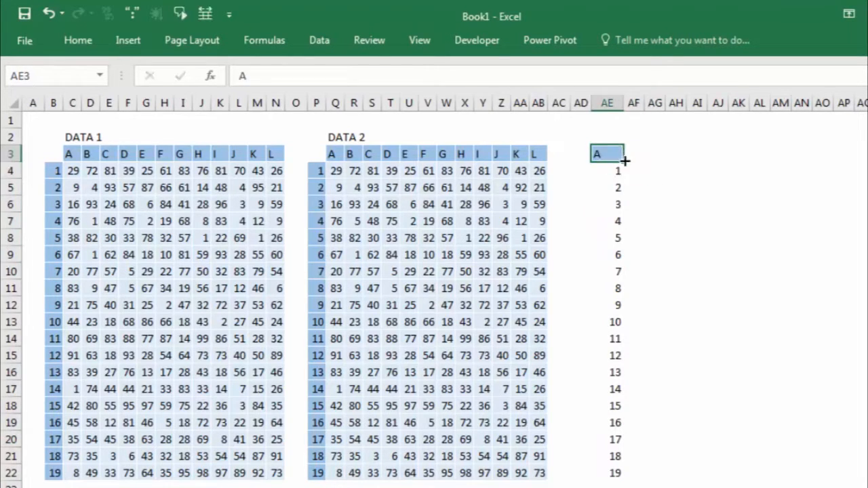
# Fill the header series from AE3 across to AP3 so the columns are labelled A to L
pyautogui.moveTo(632, 163); pyautogui.dragTo(865, 160)
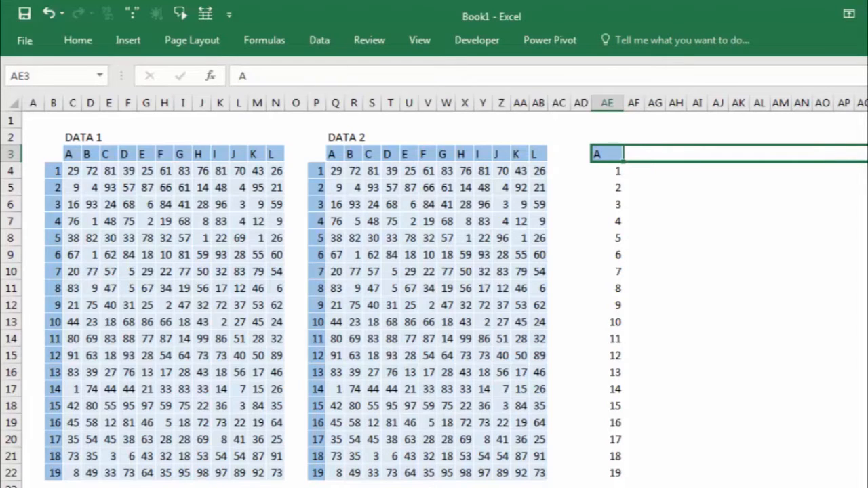
pyautogui.moveTo(863, 189); pyautogui.dragTo(859, 188)
pyautogui.click(838, 221)
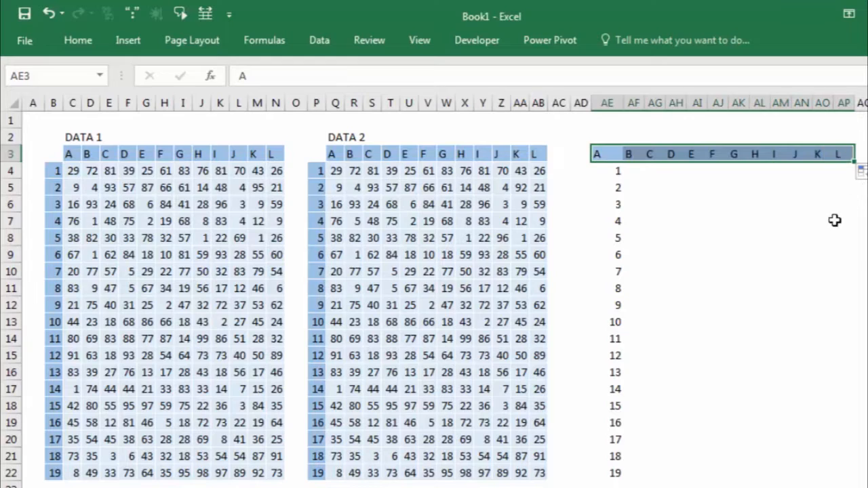
# Check the MATCH formula in AE4, fill it across to AP4, and widen column AF
pyautogui.click(611, 170)
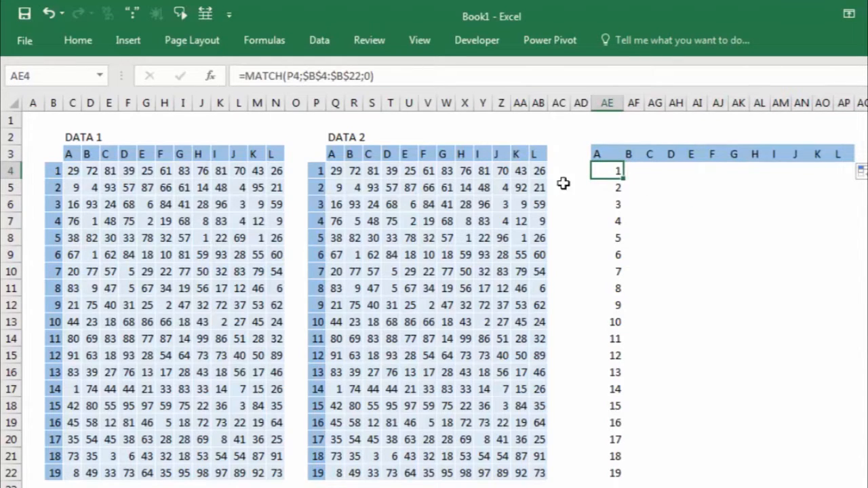
pyautogui.doubleClick(614, 171)
pyautogui.click(653, 171)
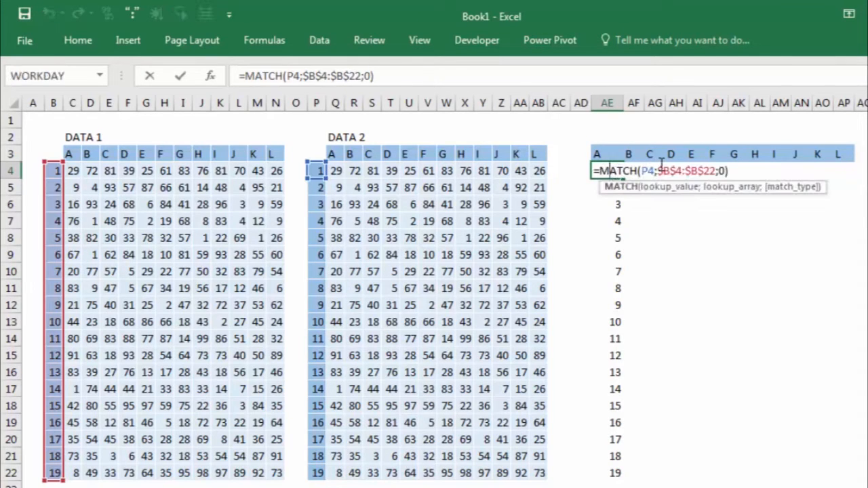
pyautogui.press('Escape')
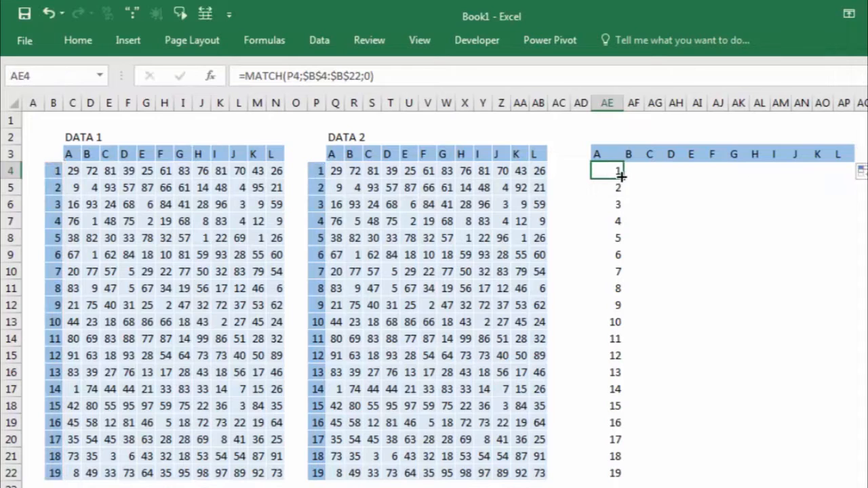
pyautogui.moveTo(623, 177); pyautogui.dragTo(853, 179)
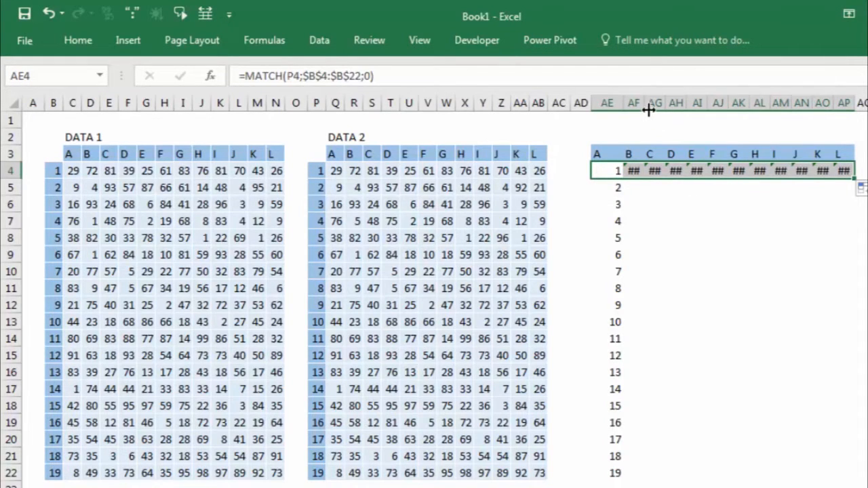
pyautogui.moveTo(647, 107); pyautogui.dragTo(664, 107)
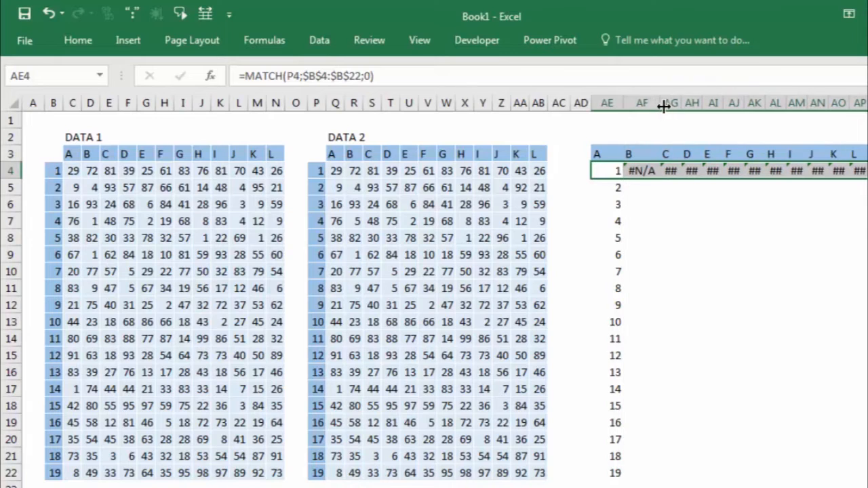
# Inspect the references used by the copied MATCH formula in AF4
pyautogui.click(639, 170)
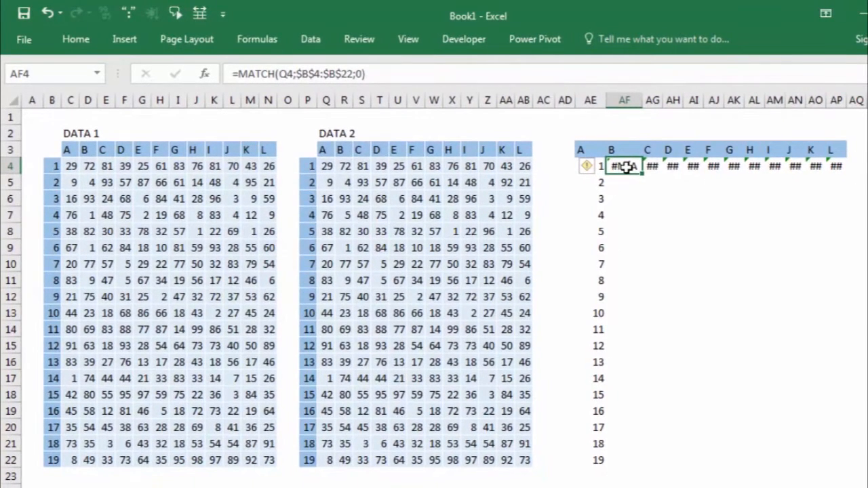
pyautogui.doubleClick(625, 167)
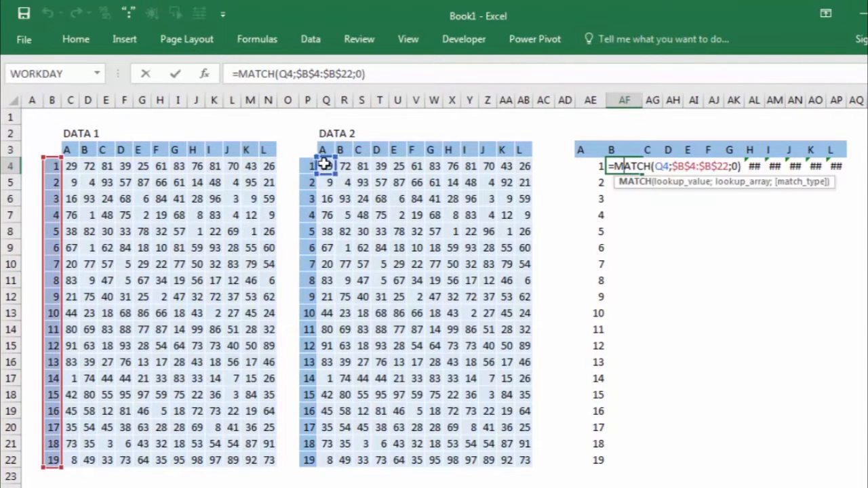
pyautogui.press('Escape')
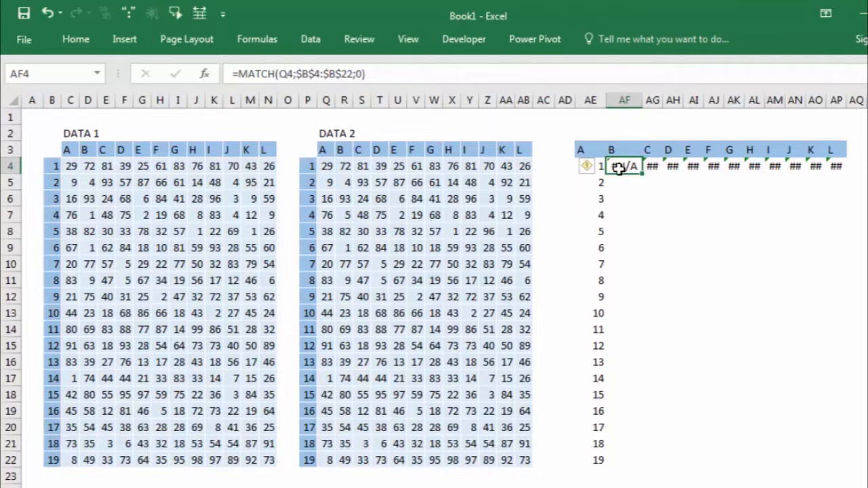
# Anchor the lookup value's column in AE4's MATCH formula as $P4 and refill the formula over AE4:AP22
pyautogui.click(603, 199)
pyautogui.doubleClick(592, 166)
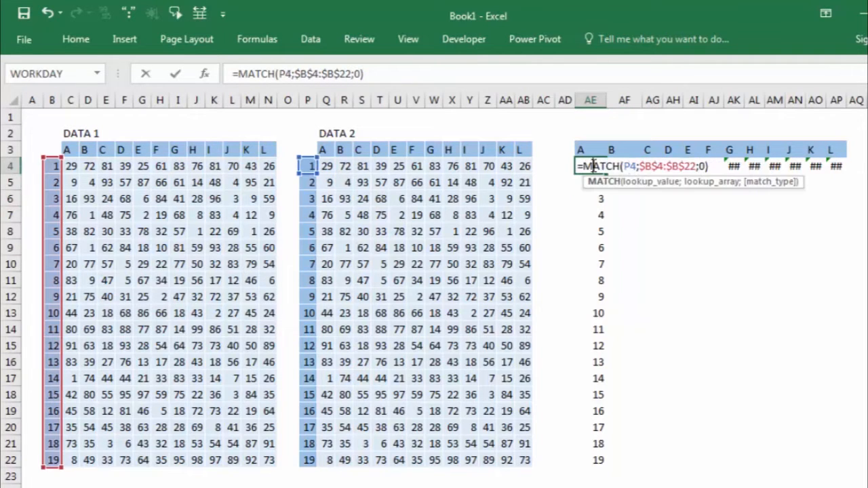
pyautogui.click(625, 167)
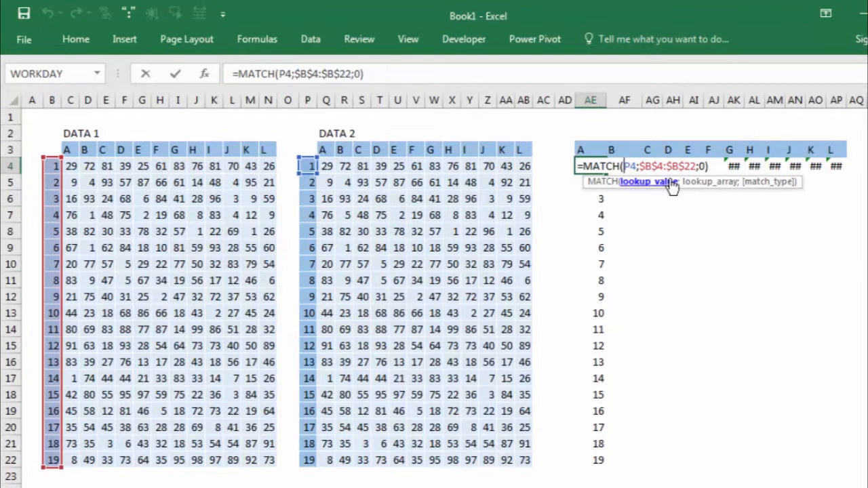
pyautogui.write('$')
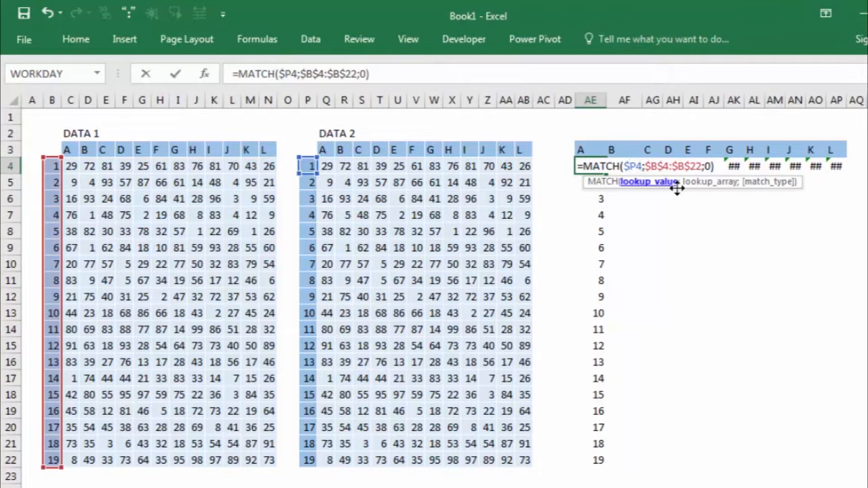
pyautogui.press('Return')
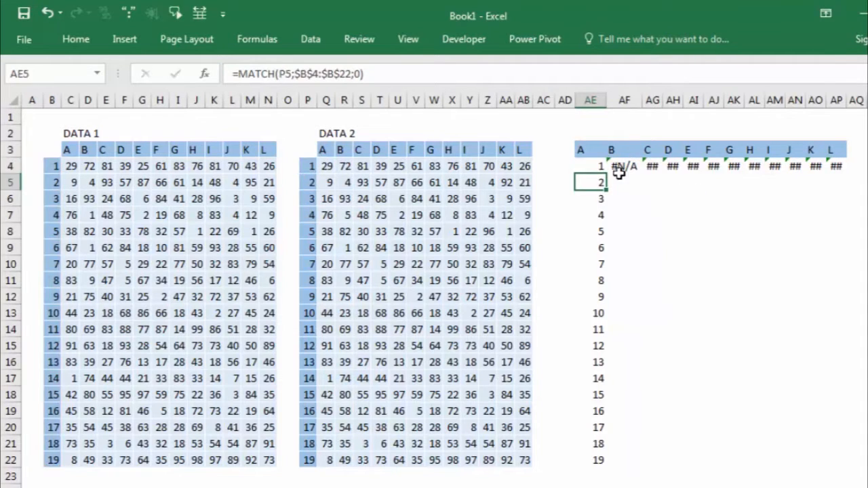
pyautogui.click(602, 171)
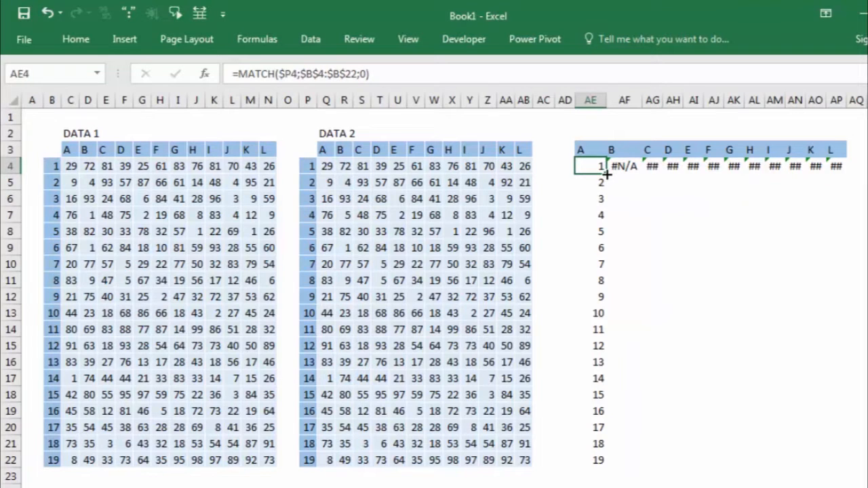
pyautogui.moveTo(607, 174); pyautogui.dragTo(855, 460)
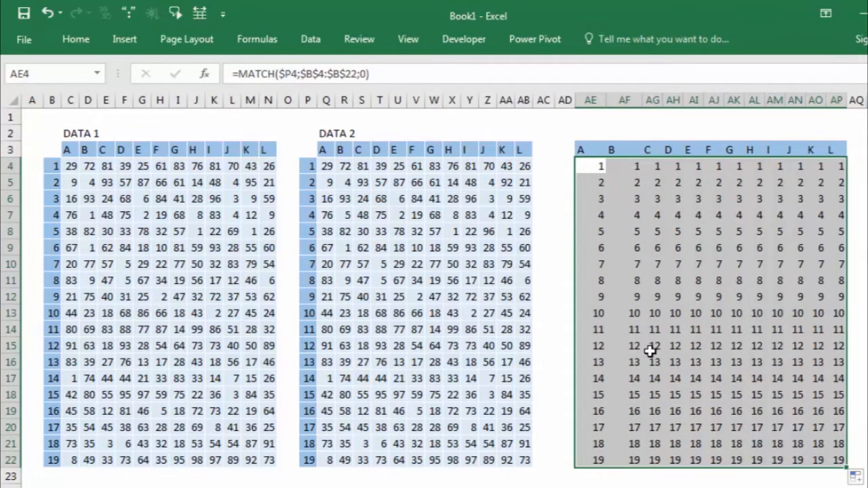
# Wrap AE4's MATCH in an INDEX function with the absolute DATA 1 range $C$4:$N$22 as its array
pyautogui.doubleClick(592, 167)
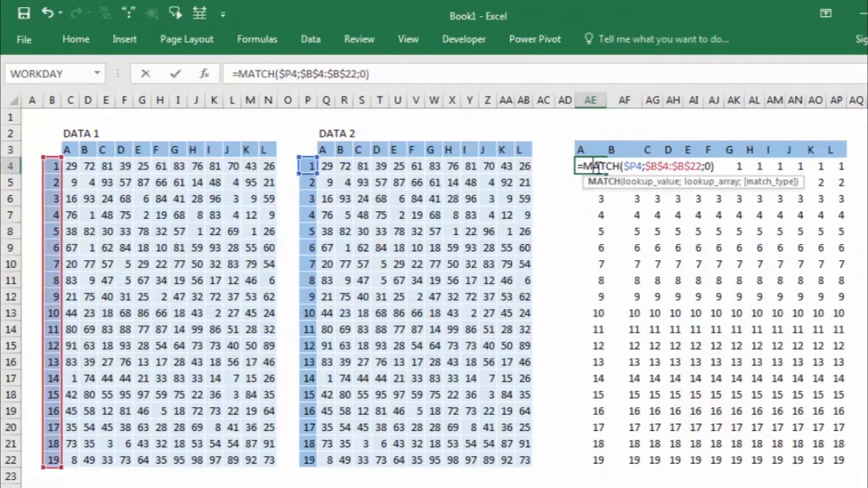
pyautogui.press('Left')
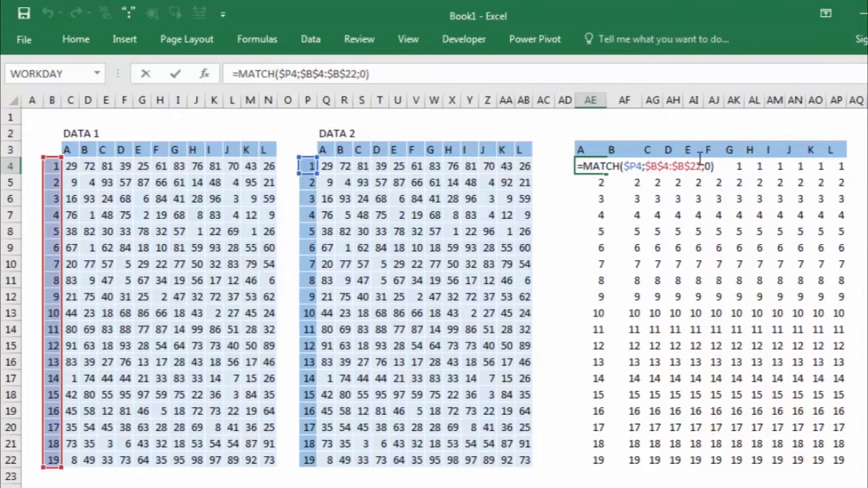
pyautogui.write('in')
pyautogui.press('Tab')
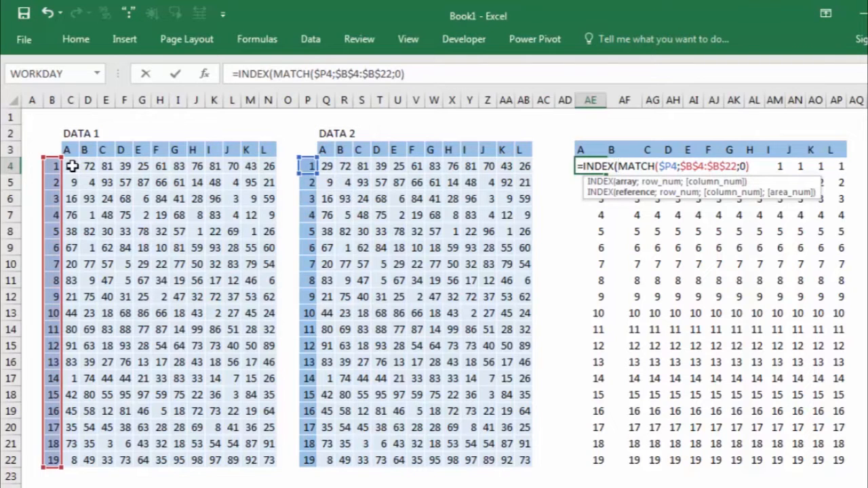
pyautogui.moveTo(72, 166); pyautogui.dragTo(262, 457)
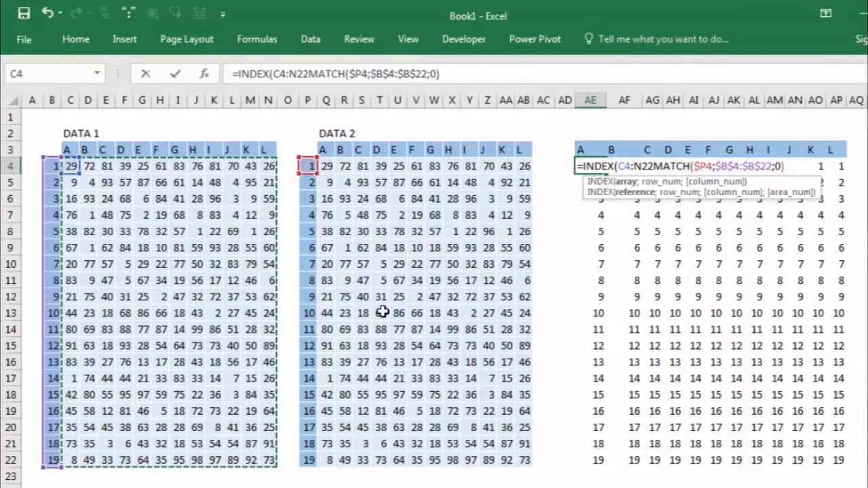
pyautogui.press('F4')
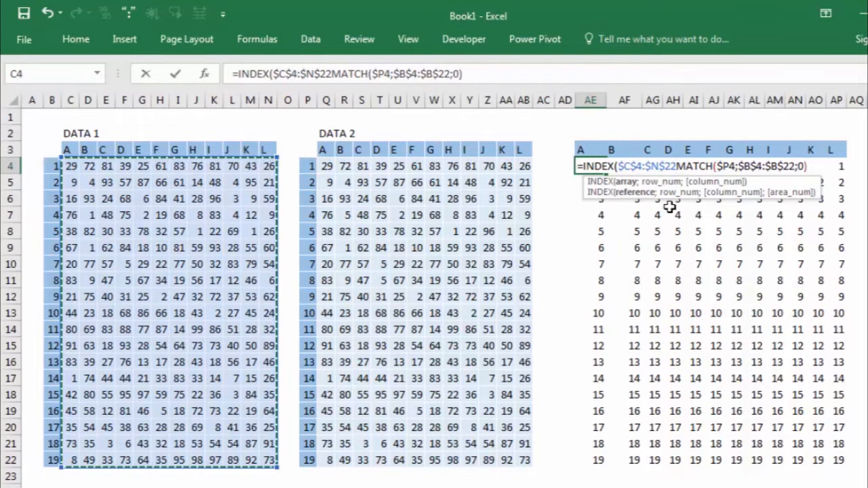
pyautogui.write(';')
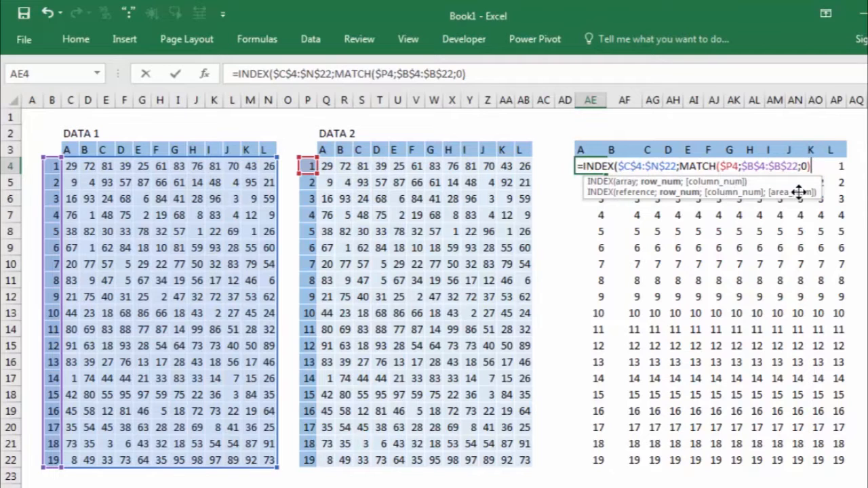
# Complete AE4's INDEX formula with MATCH(Q$3;$C$3:$N$3) as the column number
pyautogui.write(';')
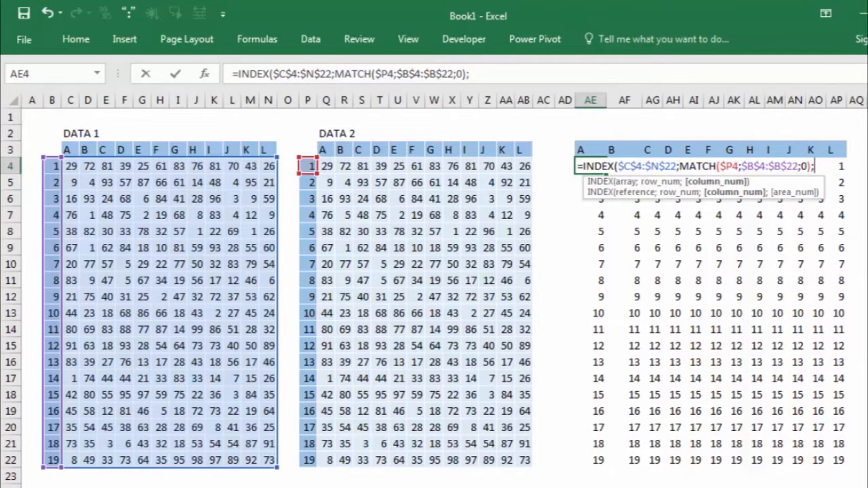
pyautogui.write('ma')
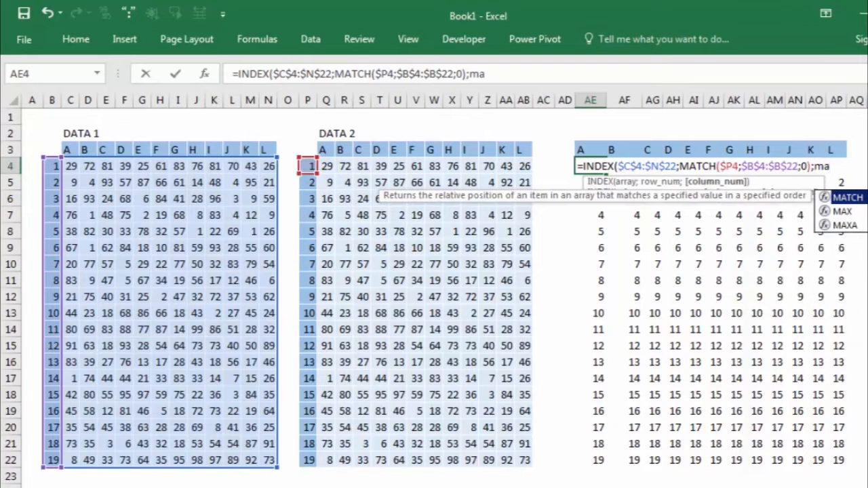
pyautogui.press('Tab')
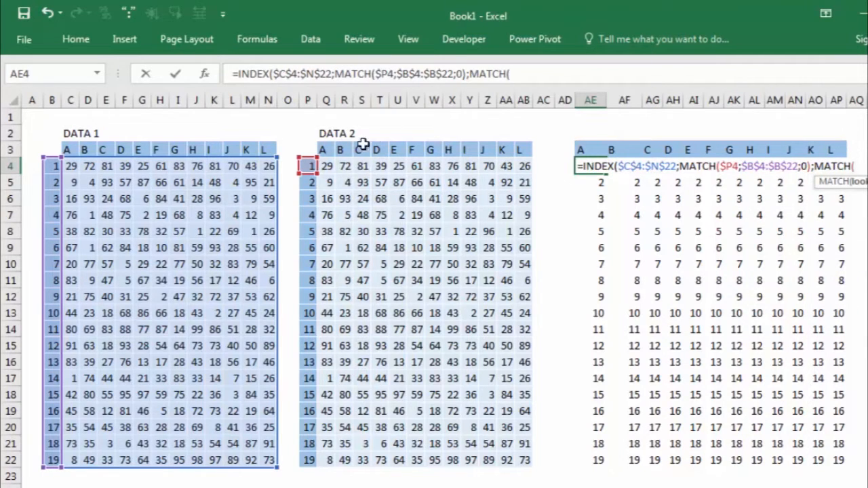
pyautogui.click(326, 150)
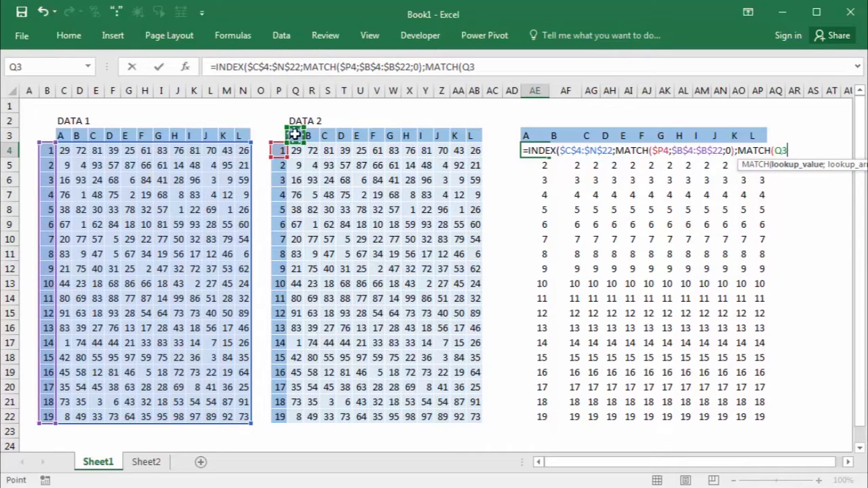
pyautogui.click(791, 165)
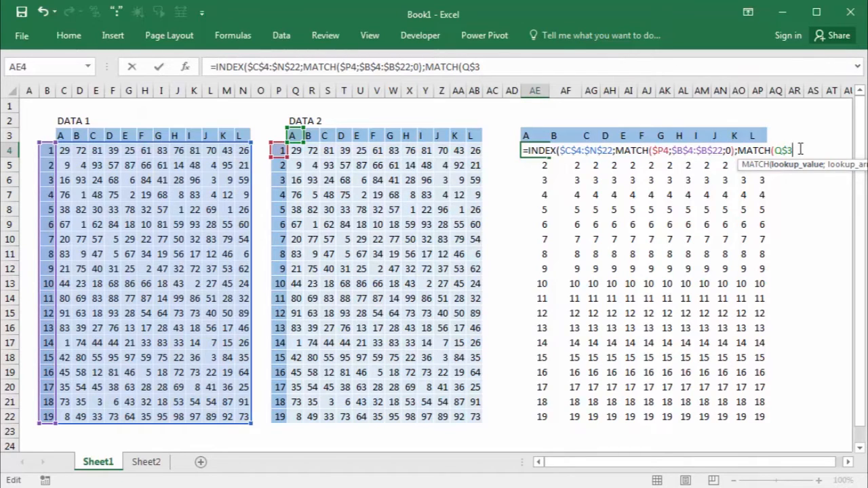
pyautogui.write(';')
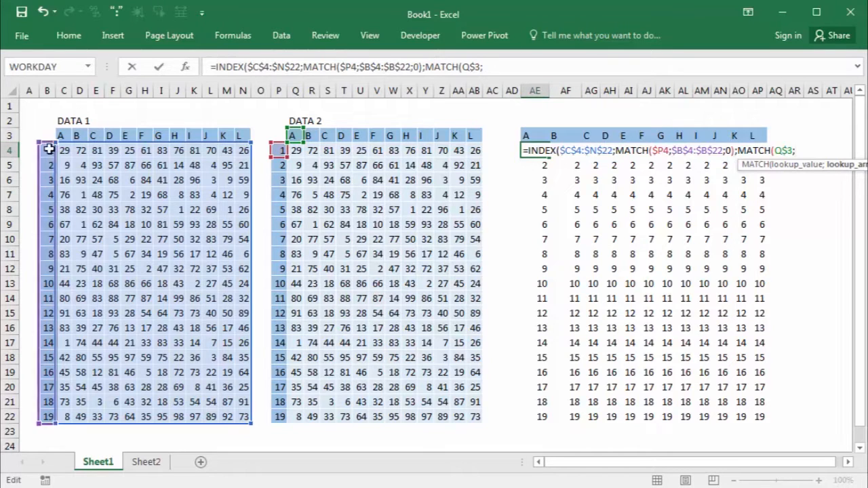
pyautogui.moveTo(61, 135); pyautogui.dragTo(244, 130)
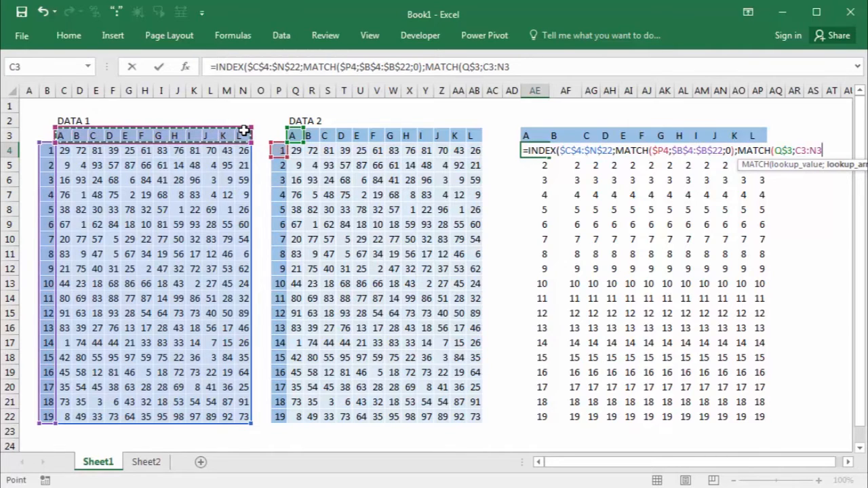
pyautogui.press('F4')
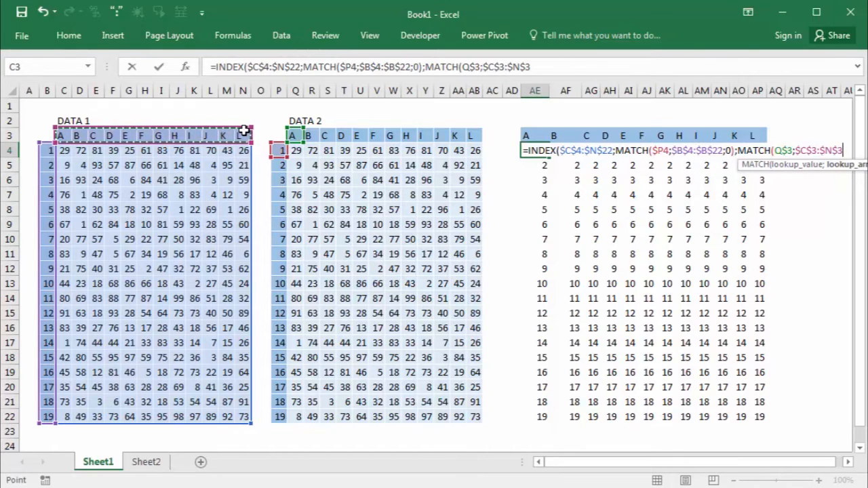
pyautogui.write(')')
pyautogui.write(')')
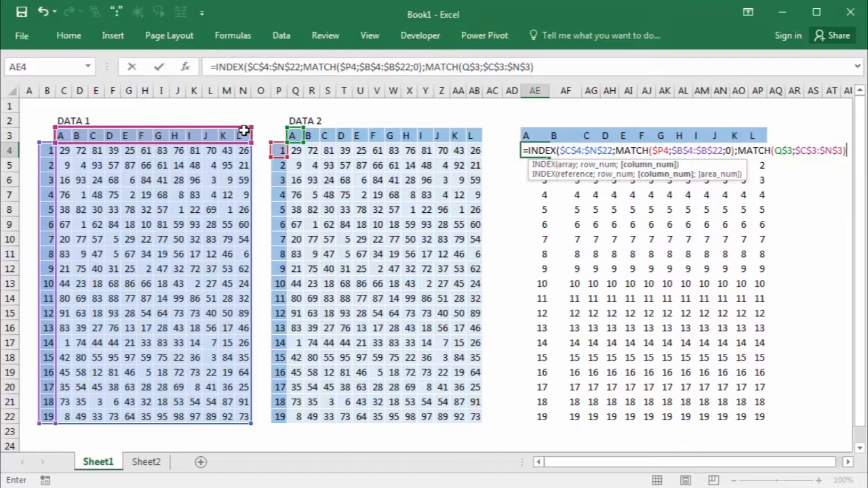
pyautogui.press('Return')
pyautogui.press('Return')
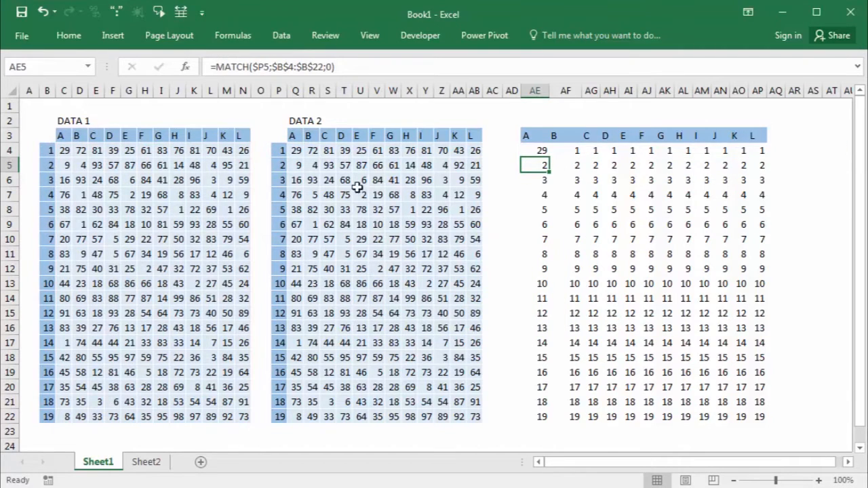
# Fill the INDEX/MATCH formula from AE4 down to row 22 and across to column AP
pyautogui.click(541, 152)
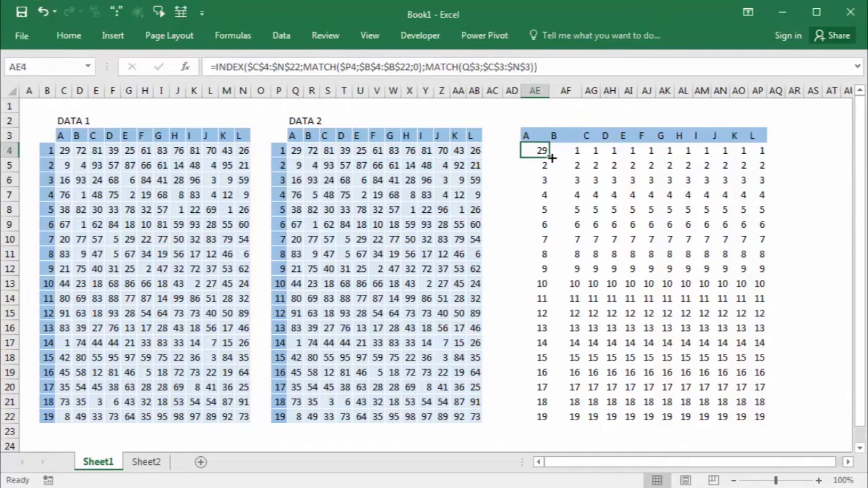
pyautogui.moveTo(550, 159); pyautogui.dragTo(555, 432)
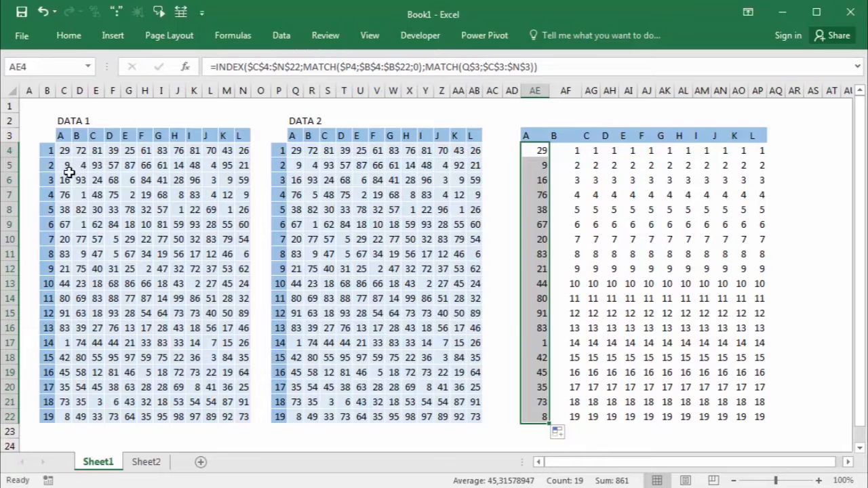
pyautogui.moveTo(550, 423); pyautogui.dragTo(767, 425)
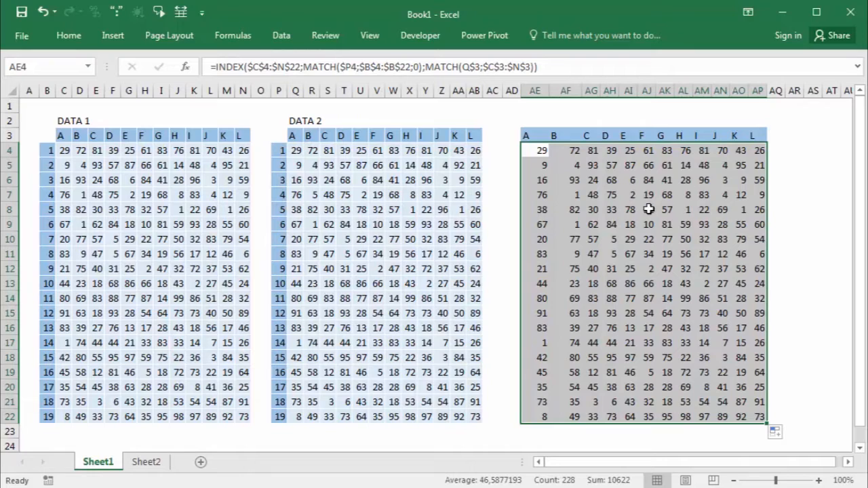
# Append the comparison <>Q4 to AE4's INDEX/MATCH formula and widen column AE to fit the result
pyautogui.doubleClick(536, 150)
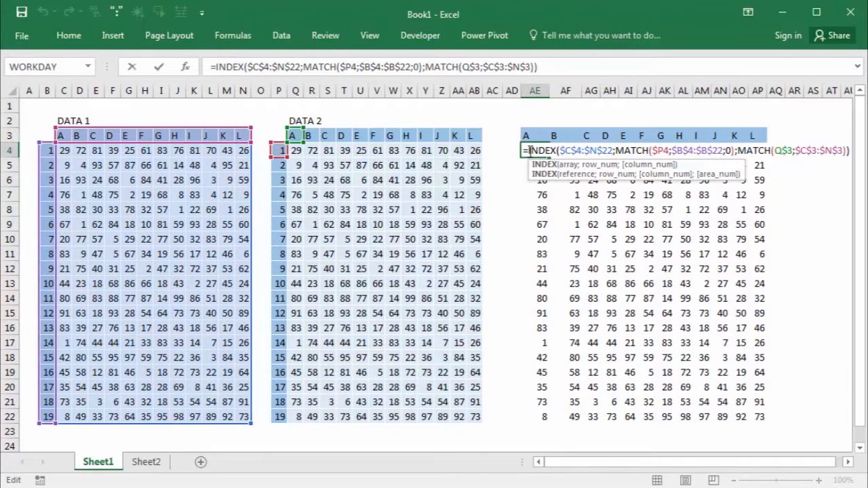
pyautogui.click(532, 150)
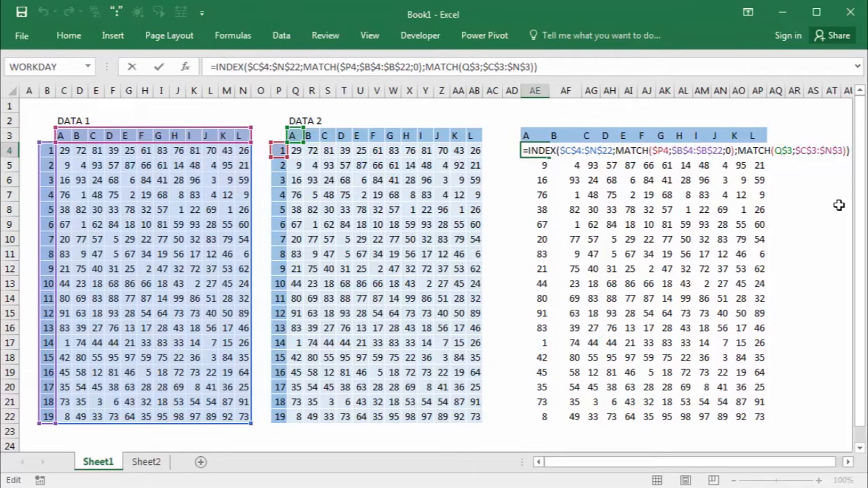
pyautogui.write('<>')
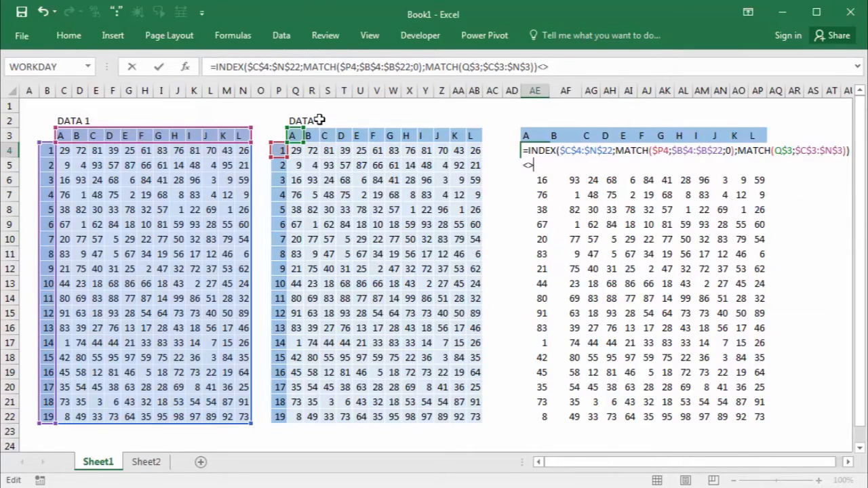
pyautogui.click(296, 151)
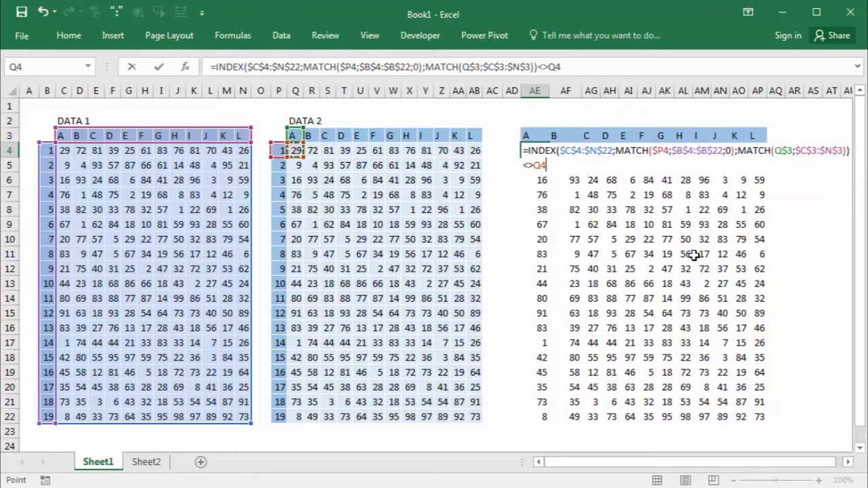
pyautogui.press('Return')
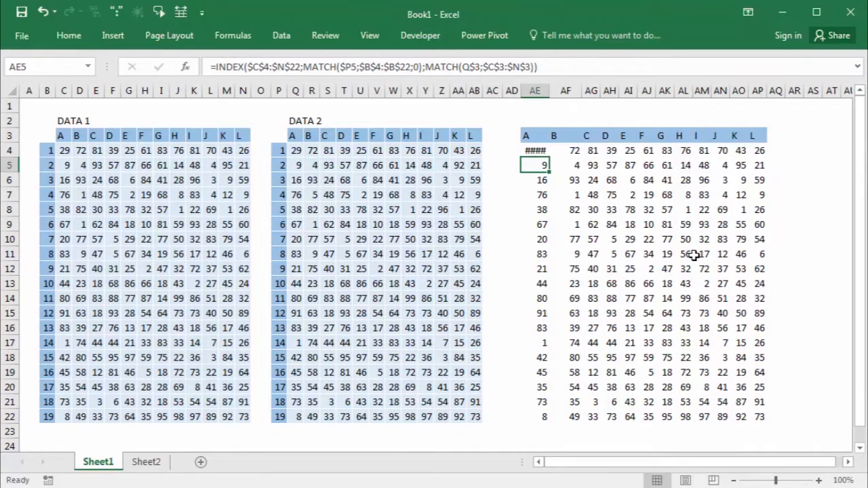
pyautogui.press('Up')
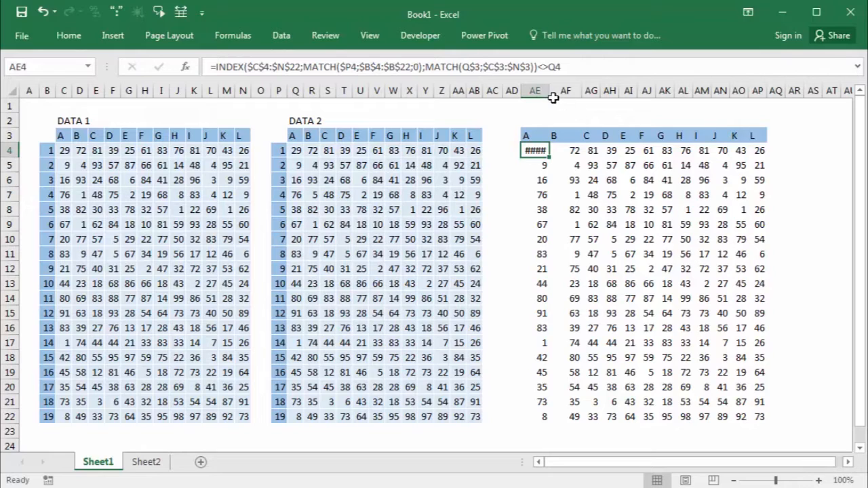
pyautogui.moveTo(549, 96); pyautogui.dragTo(559, 97)
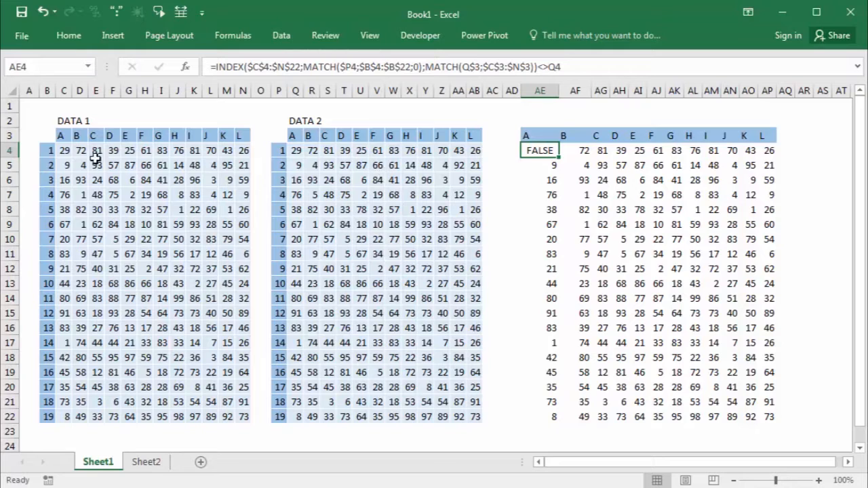
# Fill AE4's comparison formula down to row 22 and across to column AP
pyautogui.moveTo(559, 159); pyautogui.dragTo(553, 419)
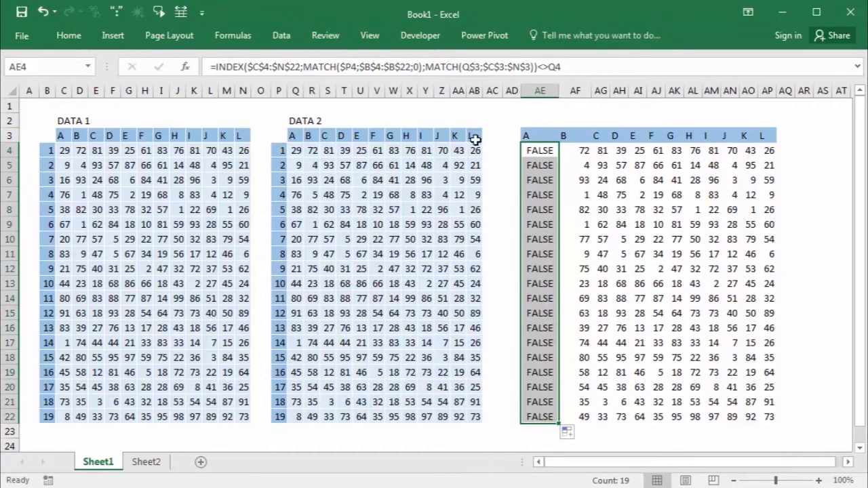
pyautogui.moveTo(62, 152); pyautogui.dragTo(65, 416)
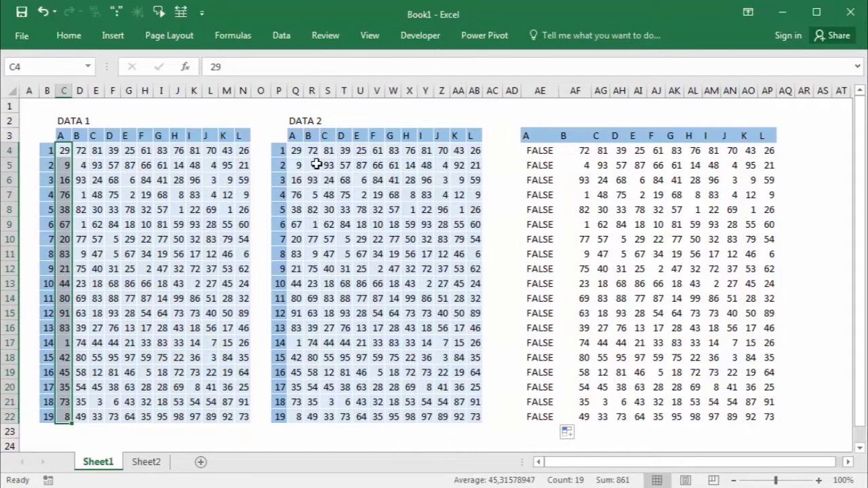
pyautogui.moveTo(296, 151); pyautogui.dragTo(290, 420)
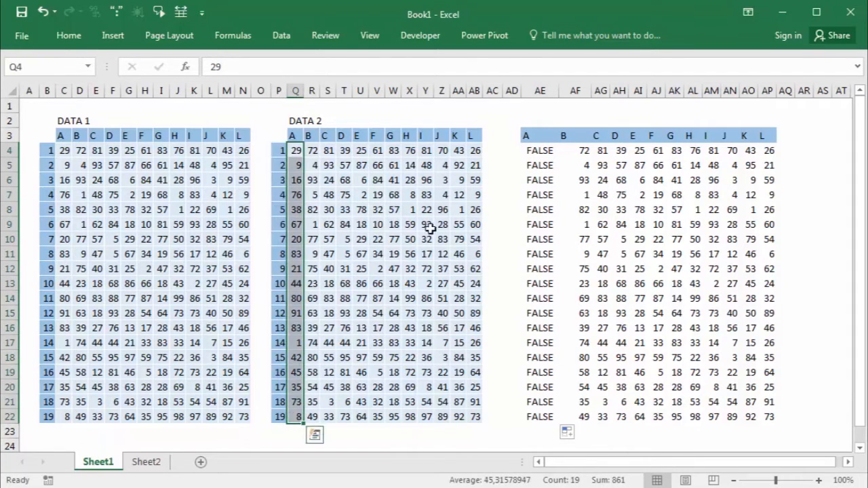
pyautogui.moveTo(545, 153); pyautogui.dragTo(775, 416)
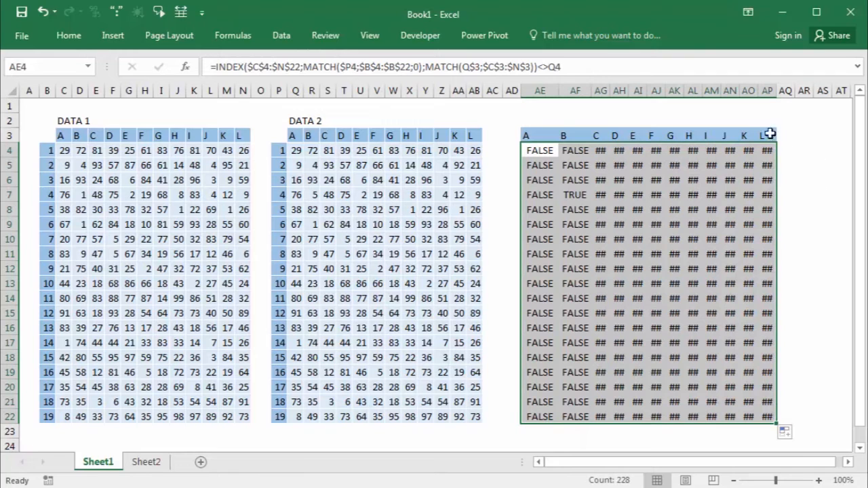
# Auto-fit the widths of columns AE through AP to their contents
pyautogui.moveTo(767, 90); pyautogui.dragTo(529, 106)
pyautogui.doubleClick(557, 91)
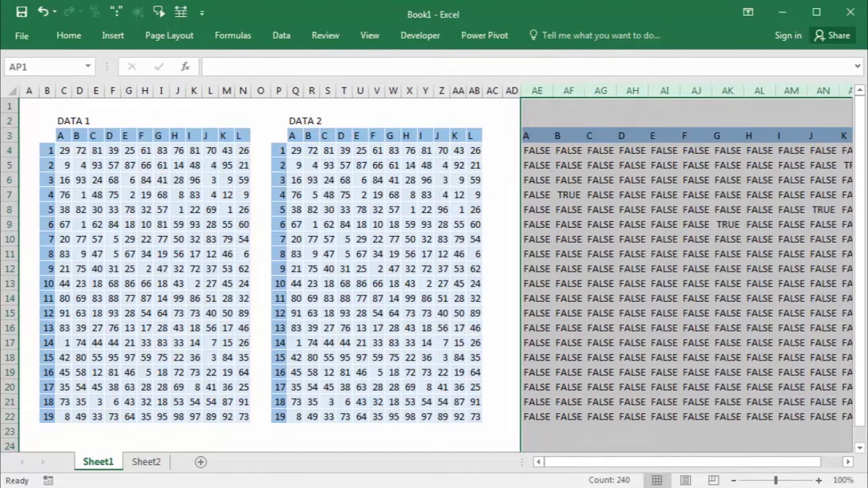
pyautogui.click(849, 462)
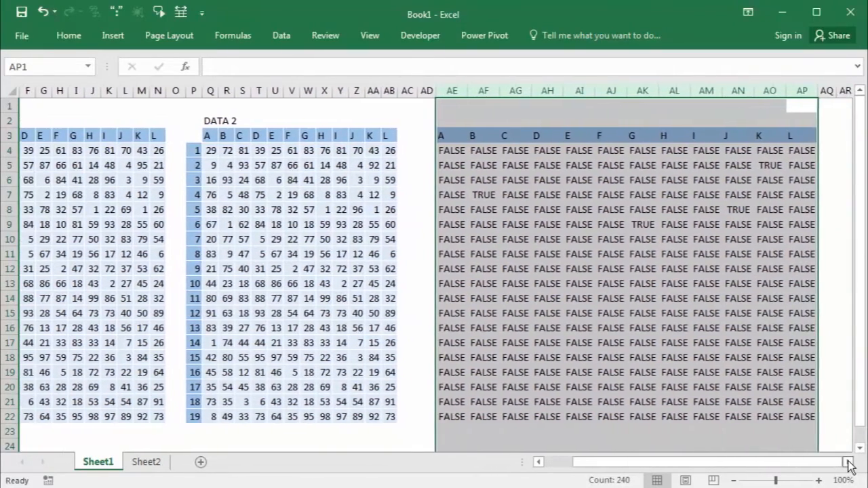
# Examine the formulas behind the TRUE and FALSE results in the comparison table against the DATA 2 cells
pyautogui.click(753, 298)
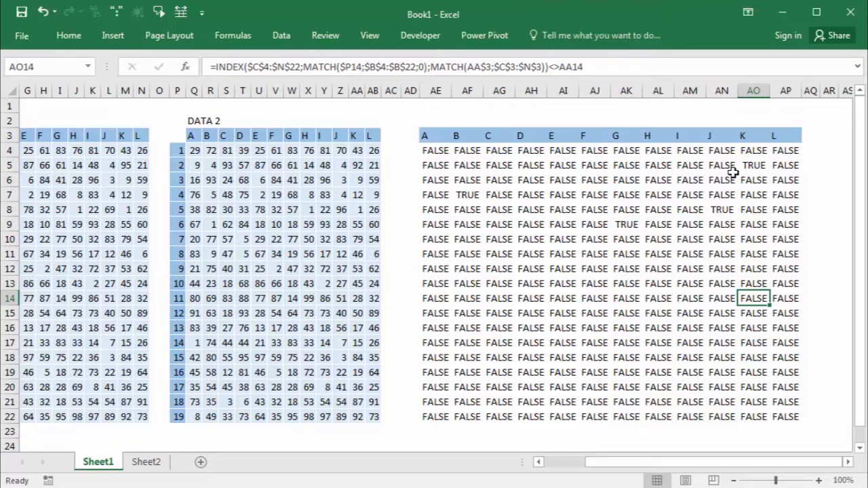
pyautogui.click(753, 166)
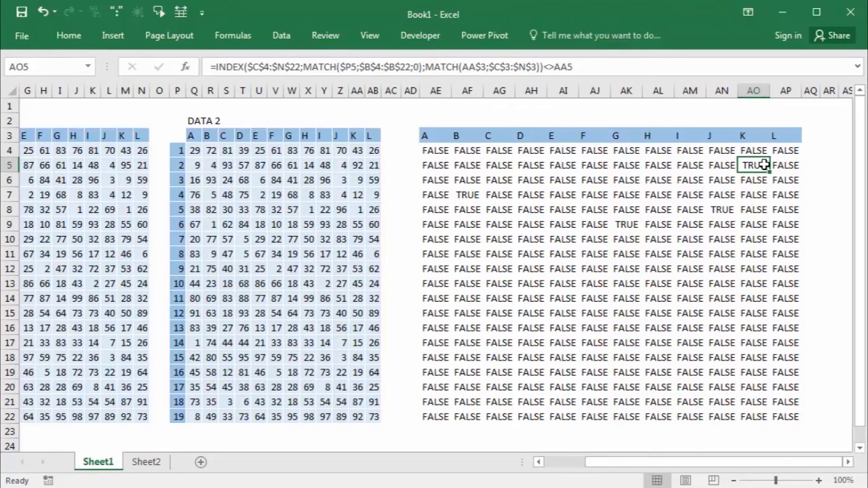
pyautogui.click(622, 224)
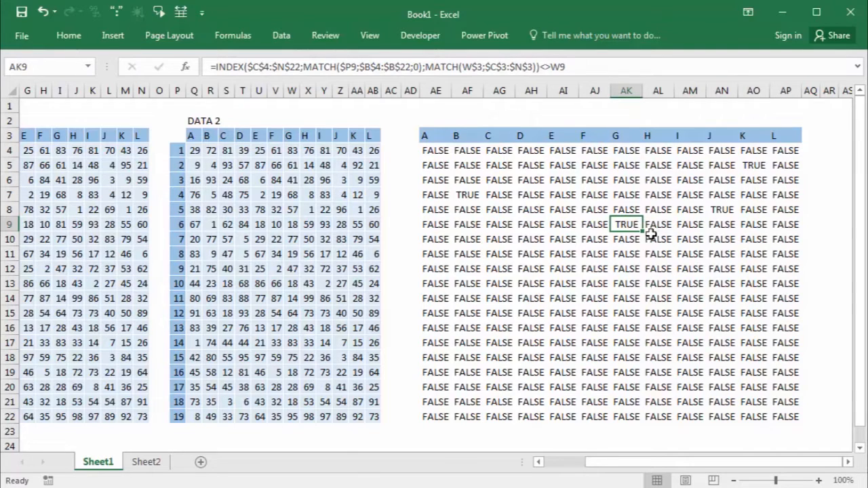
pyautogui.click(562, 180)
pyautogui.click(432, 156)
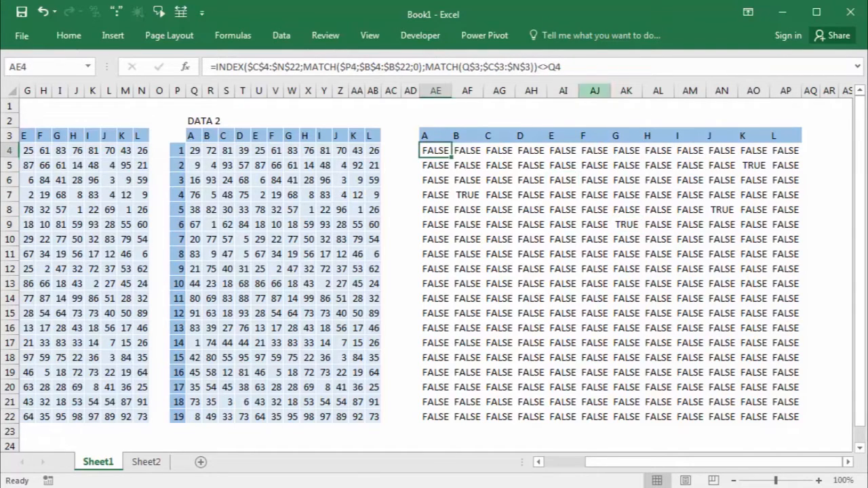
pyautogui.click(276, 179)
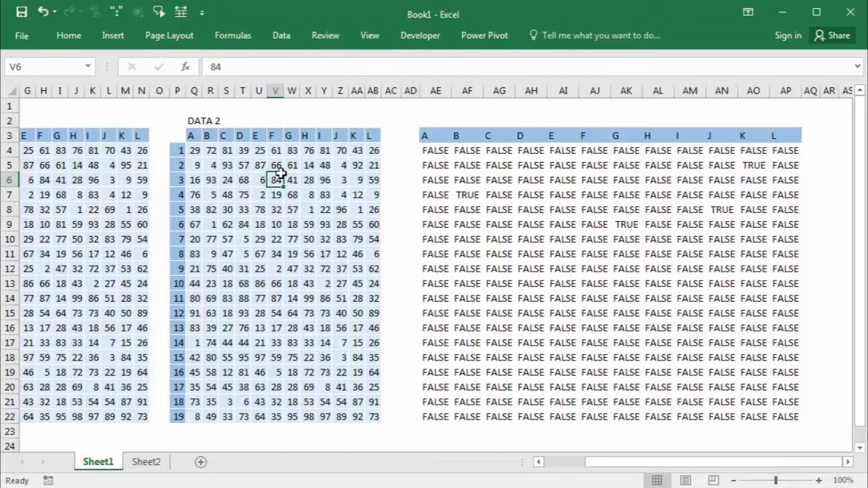
pyautogui.click(442, 149)
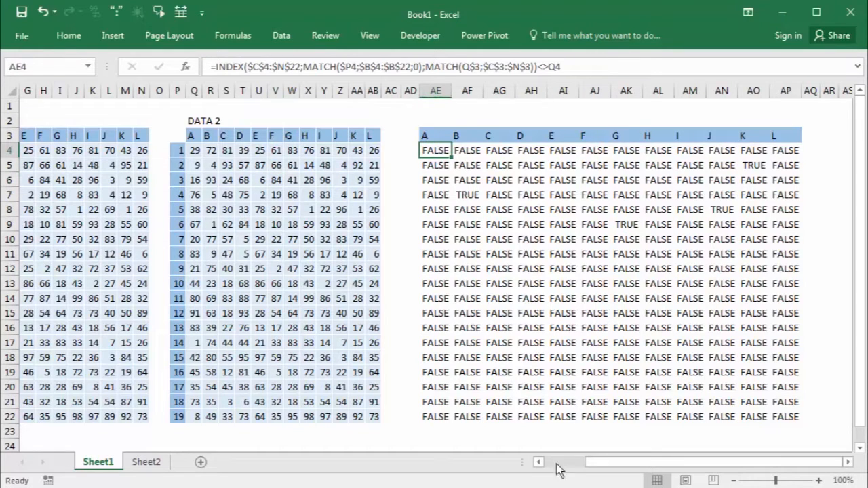
# Copy the full formula text from AE4 and leave the cell unchanged
pyautogui.moveTo(634, 468); pyautogui.dragTo(580, 467)
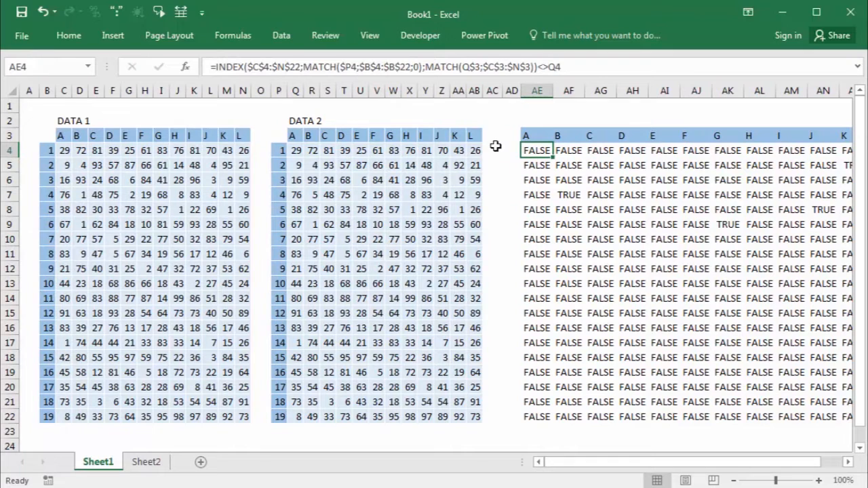
pyautogui.doubleClick(536, 151)
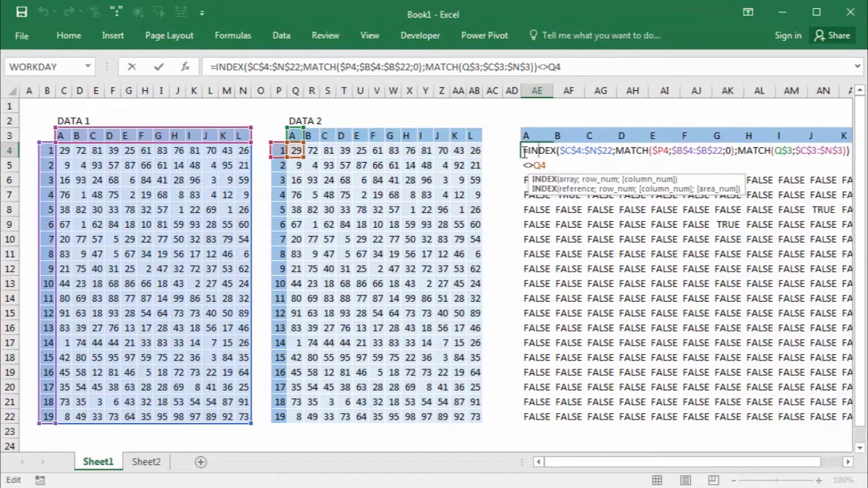
pyautogui.moveTo(524, 153); pyautogui.dragTo(556, 175)
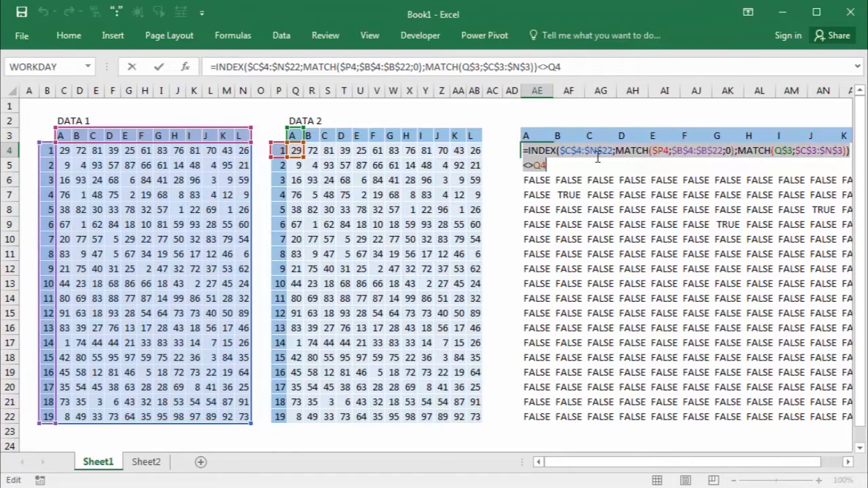
pyautogui.rightClick(556, 154)
pyautogui.click(588, 178)
pyautogui.press('Escape')
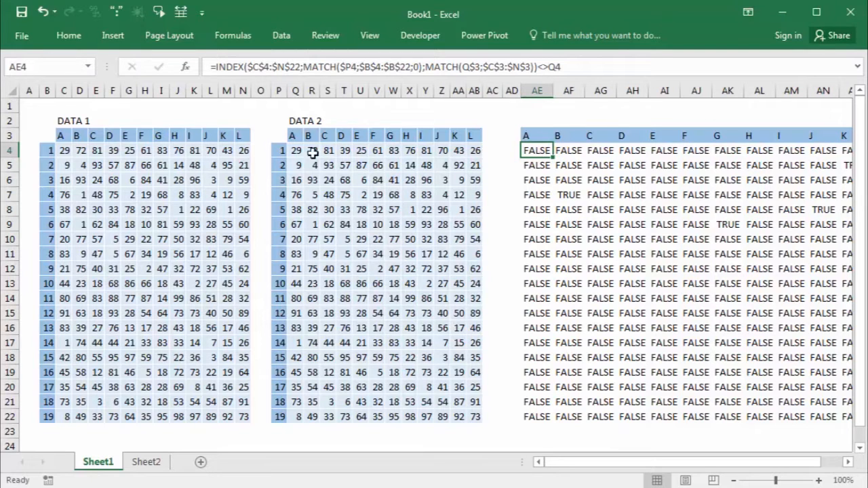
# Select the DATA 2 values Q4:AB22 and open the Conditional Formatting Rules Manager for the current selection
pyautogui.moveTo(296, 150); pyautogui.dragTo(472, 414)
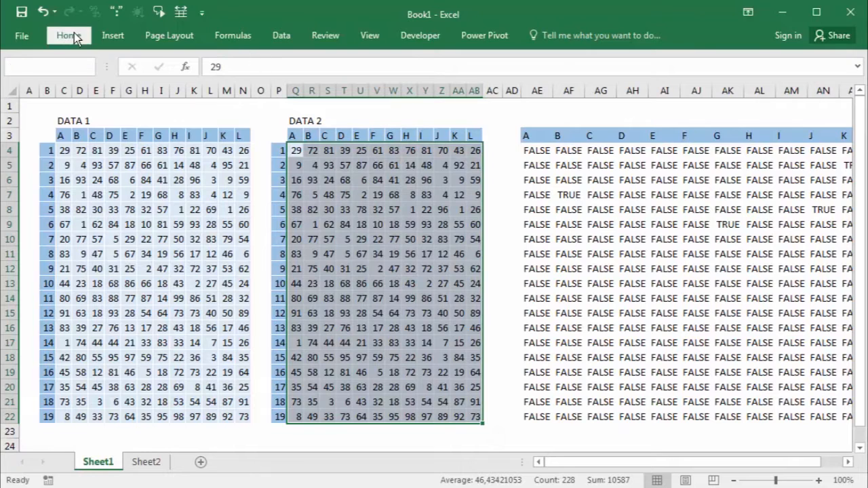
pyautogui.click(74, 34)
pyautogui.click(541, 97)
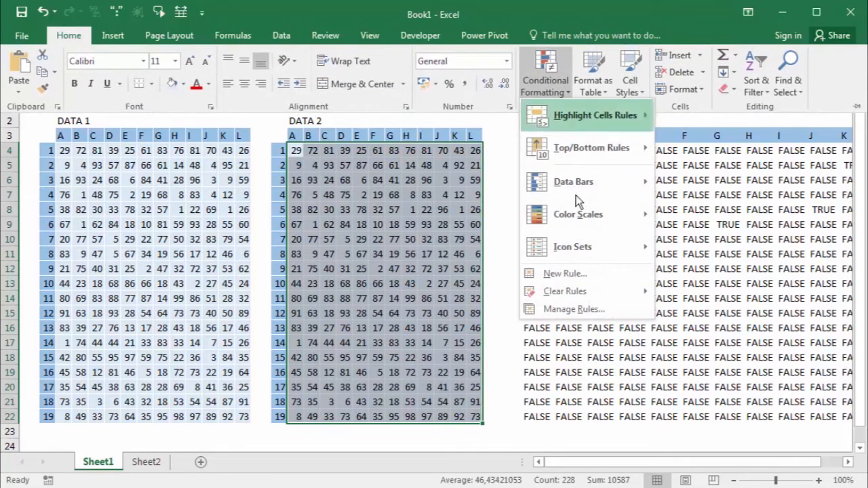
pyautogui.click(569, 308)
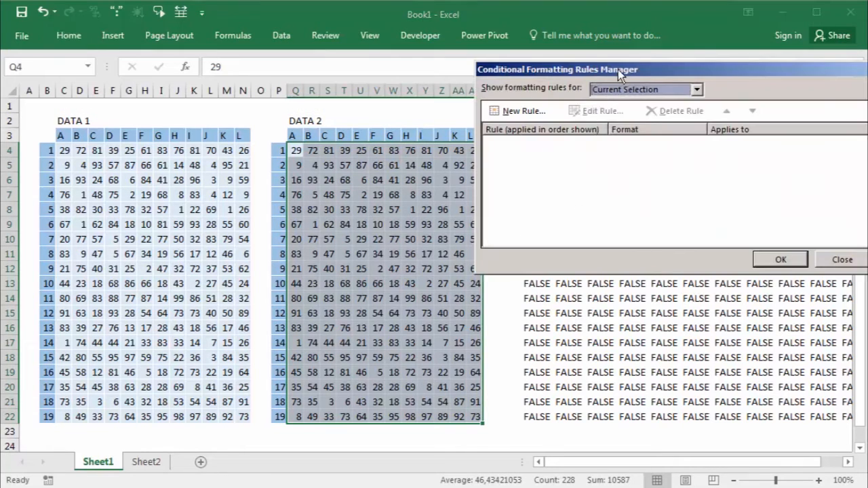
pyautogui.moveTo(618, 70); pyautogui.dragTo(510, 163)
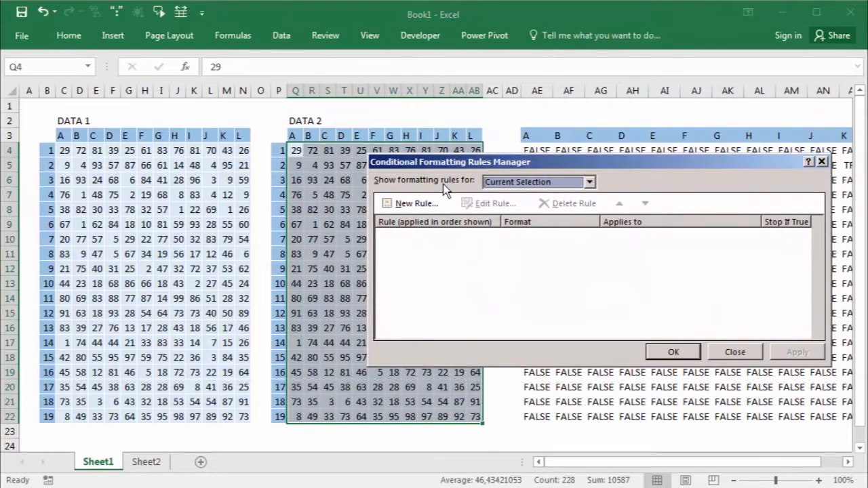
pyautogui.click(519, 183)
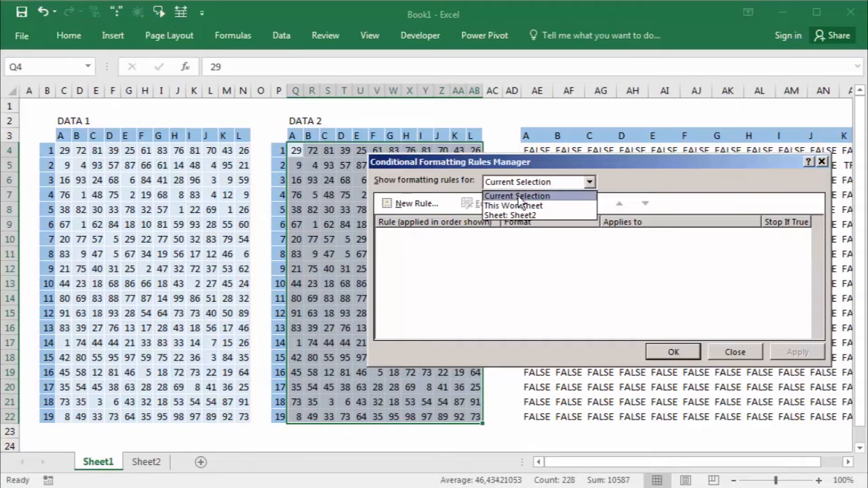
pyautogui.click(508, 196)
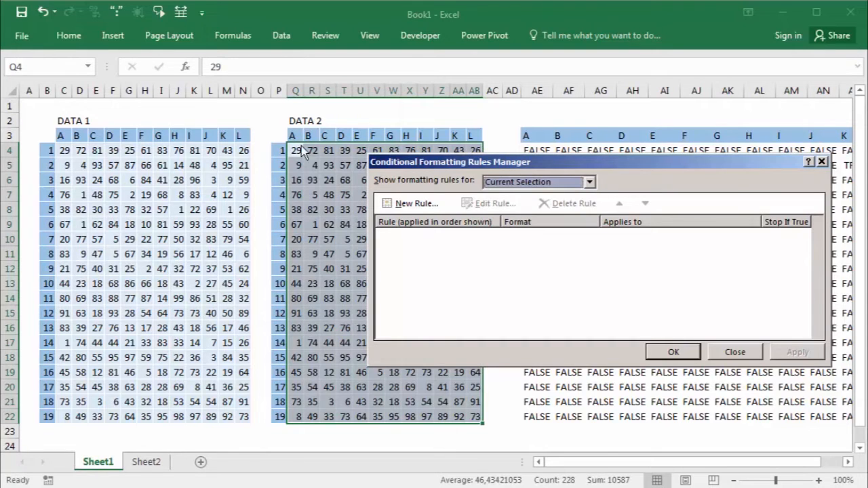
pyautogui.click(418, 205)
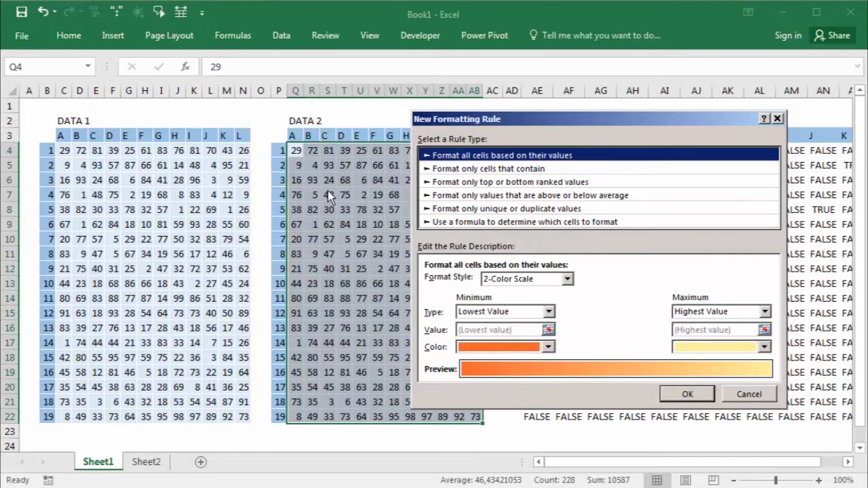
pyautogui.moveTo(496, 124); pyautogui.dragTo(497, 240)
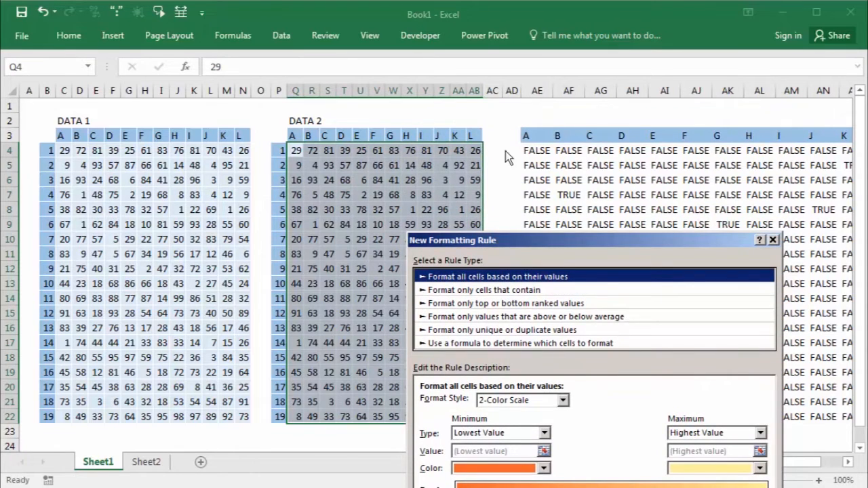
pyautogui.press('Escape')
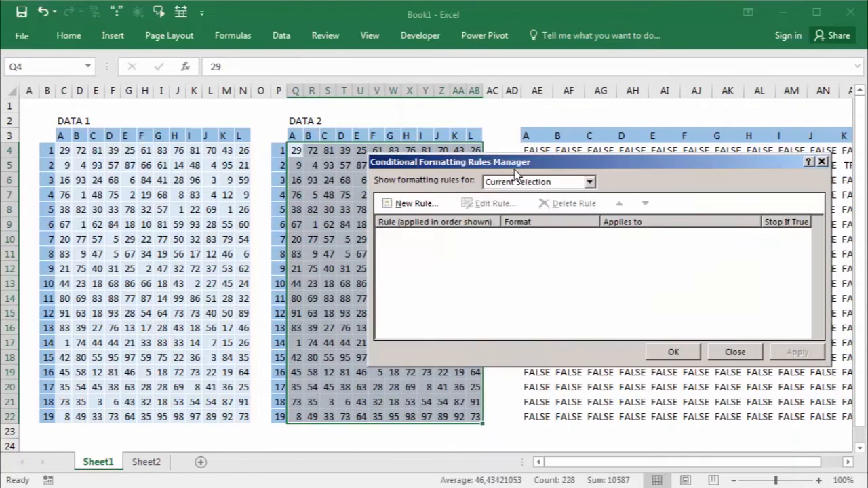
# Start a new formula-based formatting rule and paste in =INDEX($C$4:$N$22;MATCH($P4;$B$4:$B$22;0);MATCH(Q$3;$C$3:$N$3))<>Q4 as its condition
pyautogui.click(416, 205)
pyautogui.moveTo(475, 118); pyautogui.dragTo(478, 76)
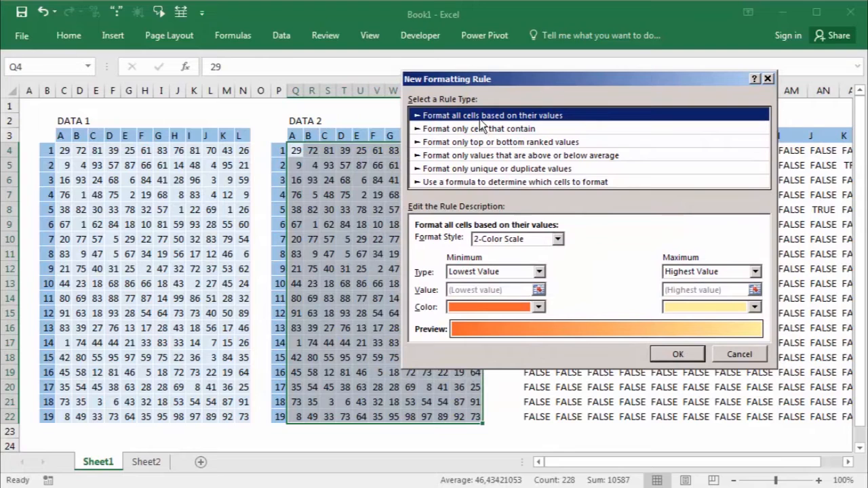
pyautogui.click(464, 181)
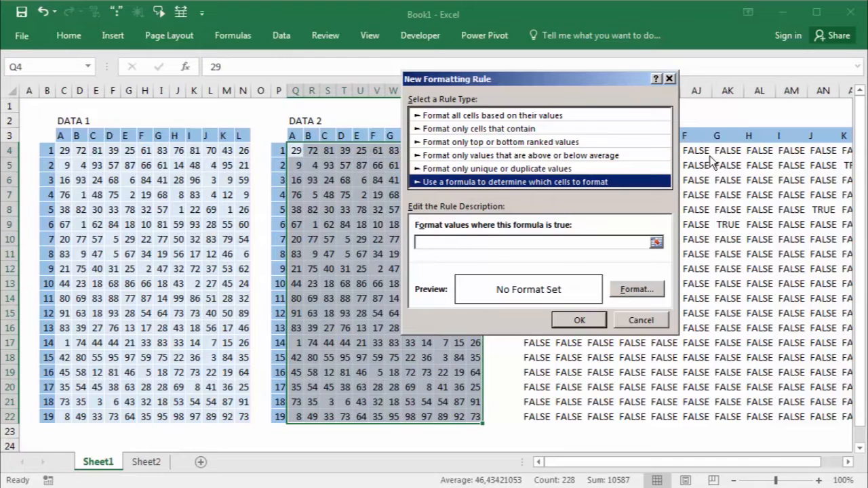
pyautogui.click(528, 242)
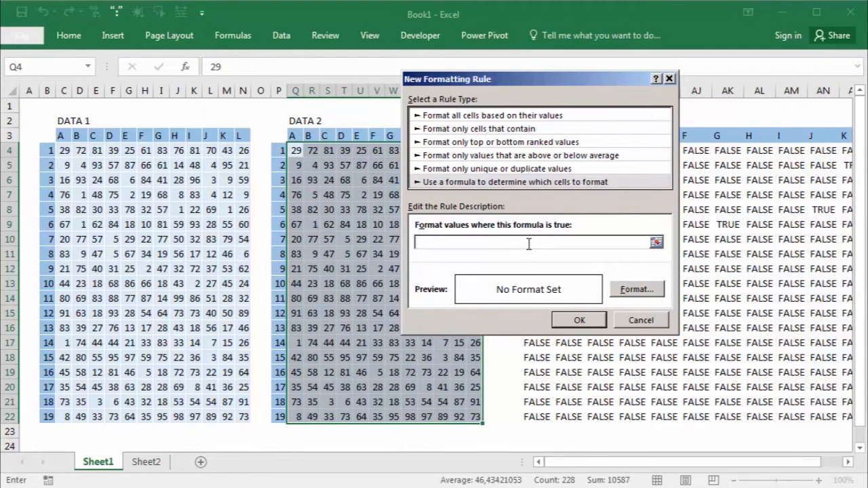
pyautogui.hotkey('ctrl', 'v')
pyautogui.moveTo(590, 243); pyautogui.dragTo(400, 244)
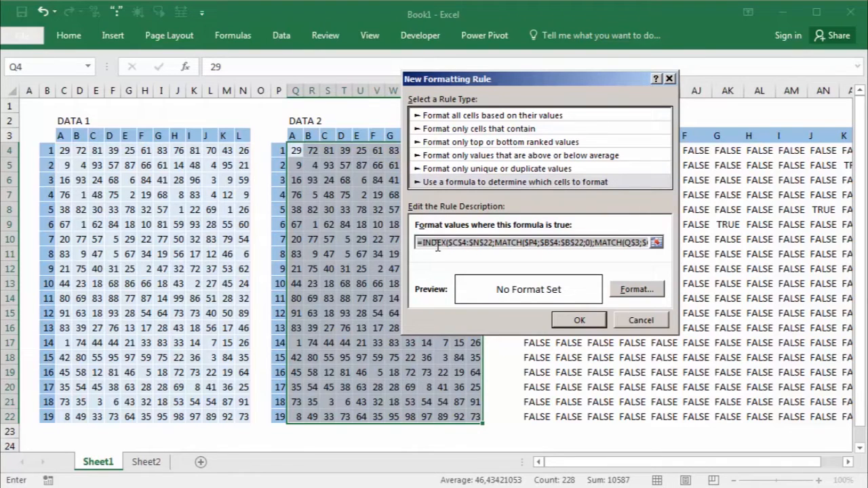
pyautogui.click(422, 245)
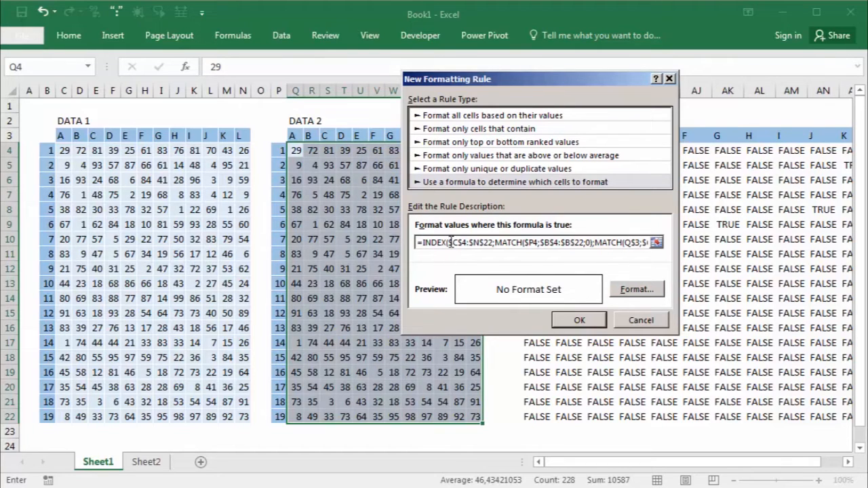
# Set the new rule's format to a light gold background fill
pyautogui.click(638, 290)
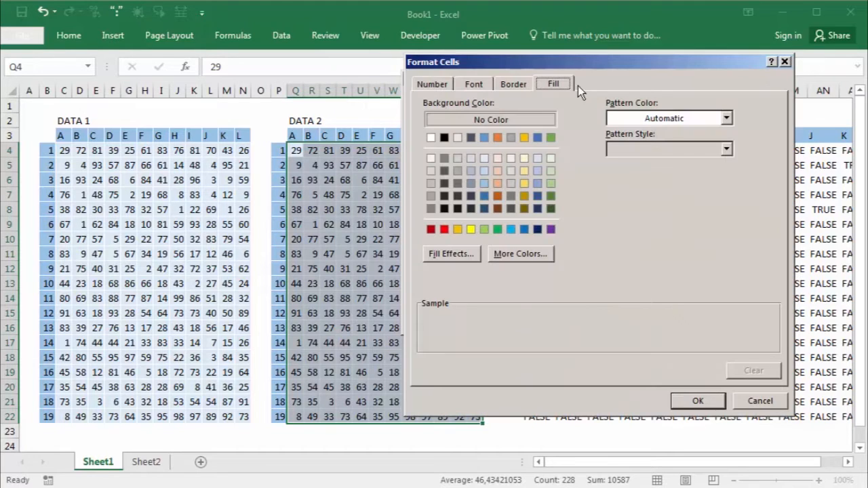
pyautogui.click(432, 84)
pyautogui.click(474, 84)
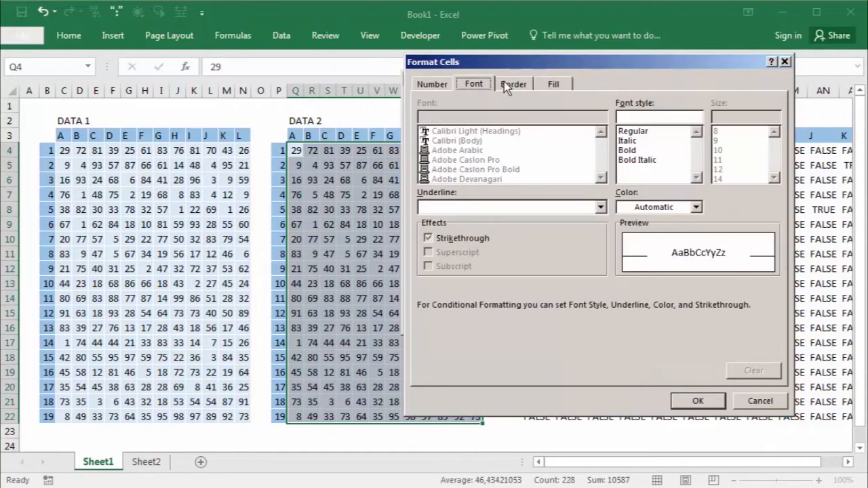
pyautogui.click(510, 83)
pyautogui.click(565, 83)
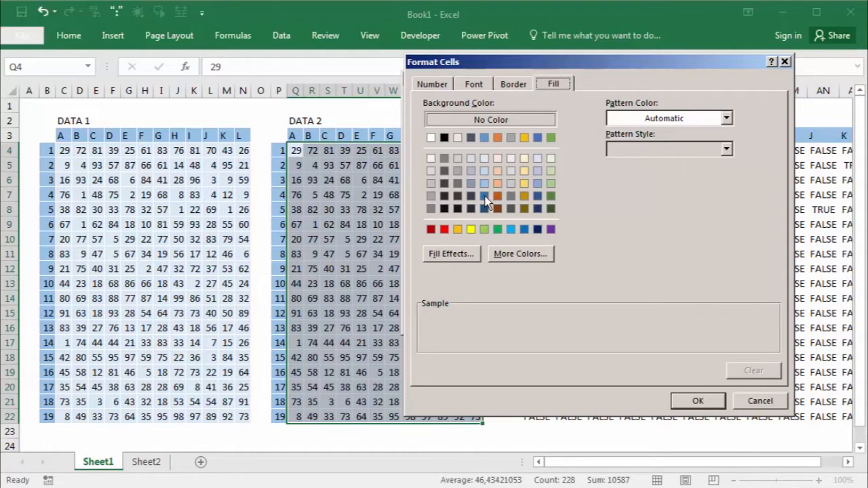
pyautogui.click(526, 185)
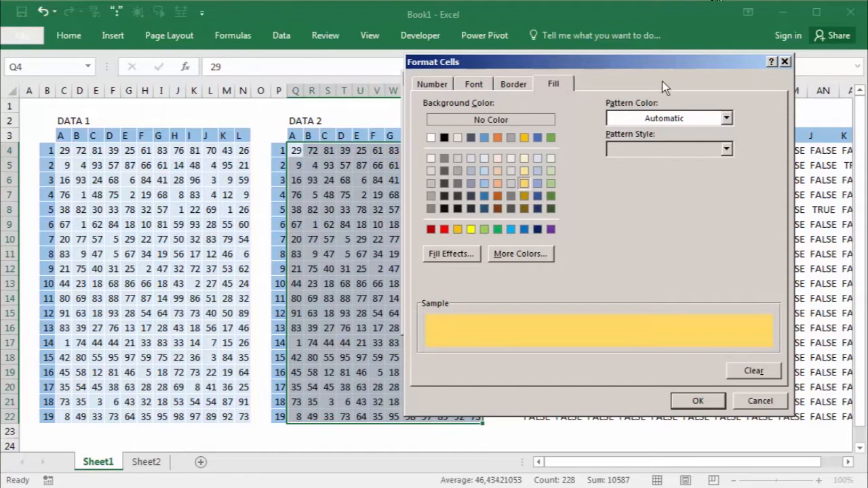
pyautogui.click(707, 401)
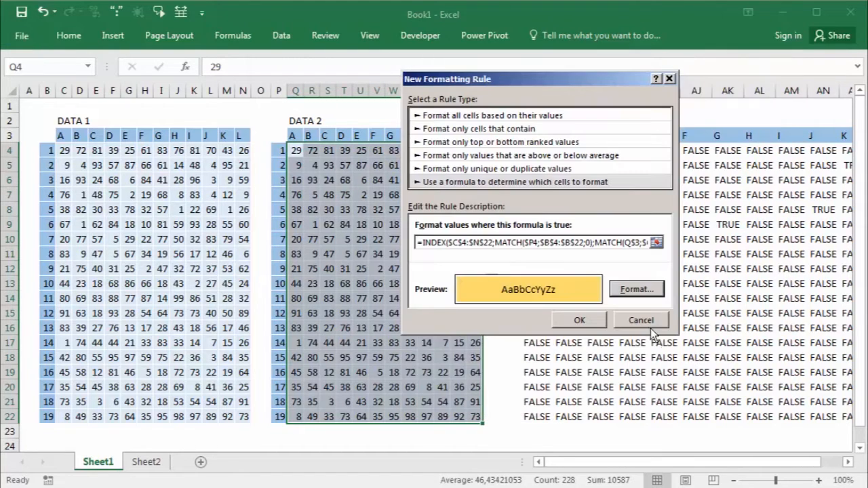
# Confirm the new formatting rule, check its range =$Q$4:$AB$22 and apply it to the DATA 2 values
pyautogui.click(587, 319)
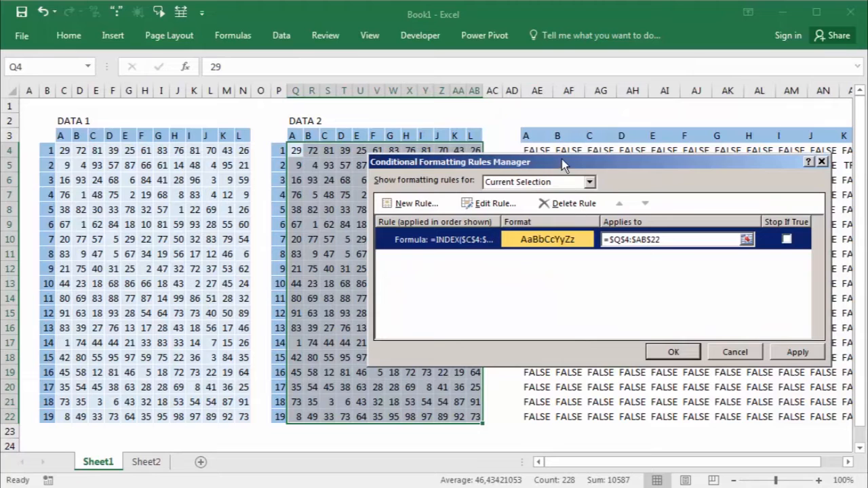
pyautogui.moveTo(560, 158); pyautogui.dragTo(555, 130)
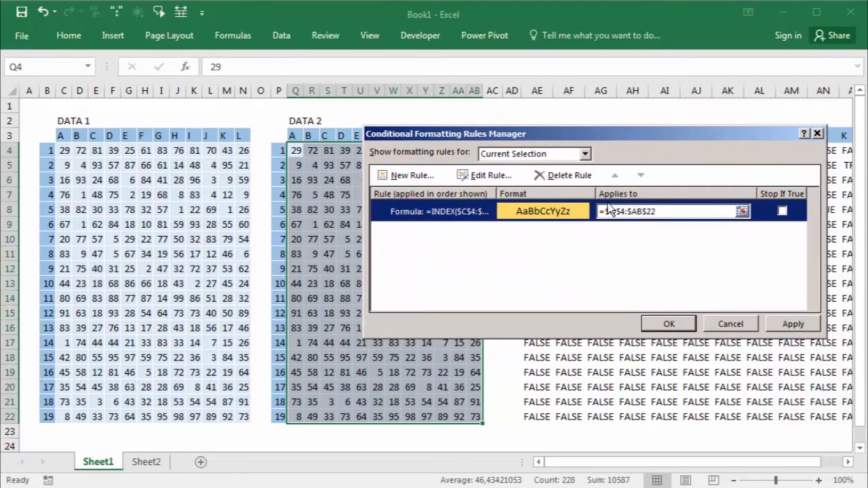
pyautogui.click(661, 212)
pyautogui.moveTo(520, 133); pyautogui.dragTo(657, 143)
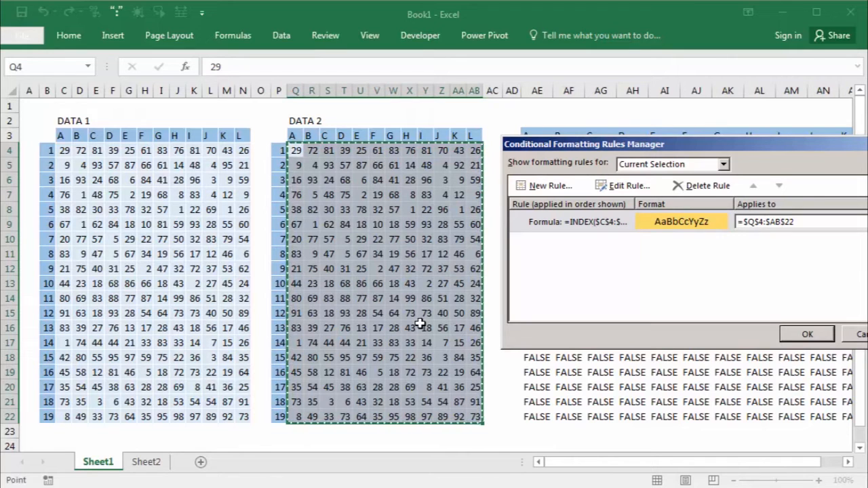
pyautogui.moveTo(729, 146); pyautogui.dragTo(770, 193)
pyautogui.click(828, 260)
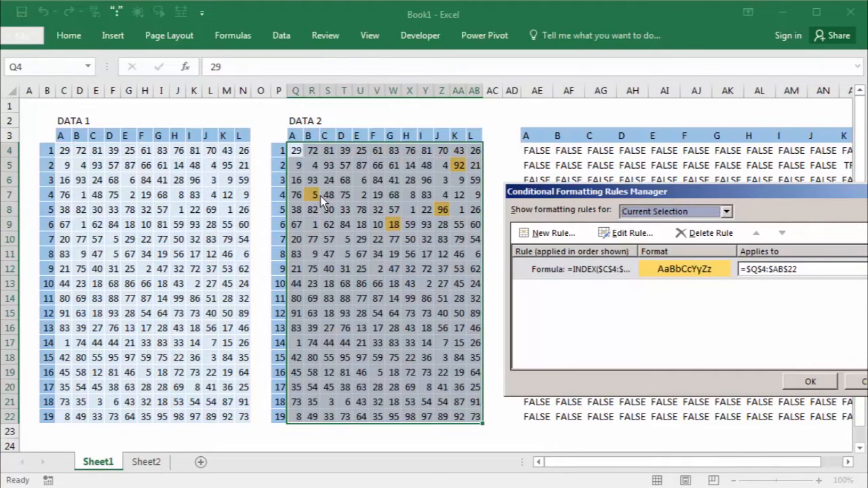
# Edit the INDEX/MATCH formatting rule and change its background fill to red
pyautogui.moveTo(636, 195); pyautogui.dragTo(579, 120)
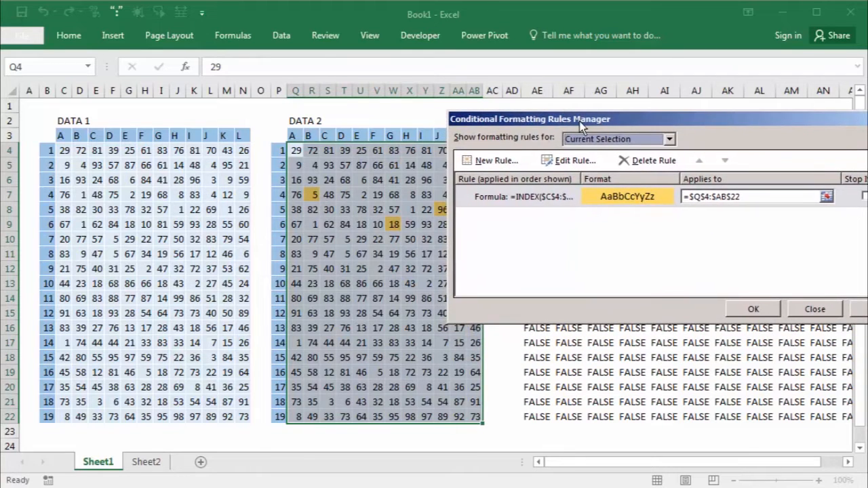
pyautogui.click(573, 163)
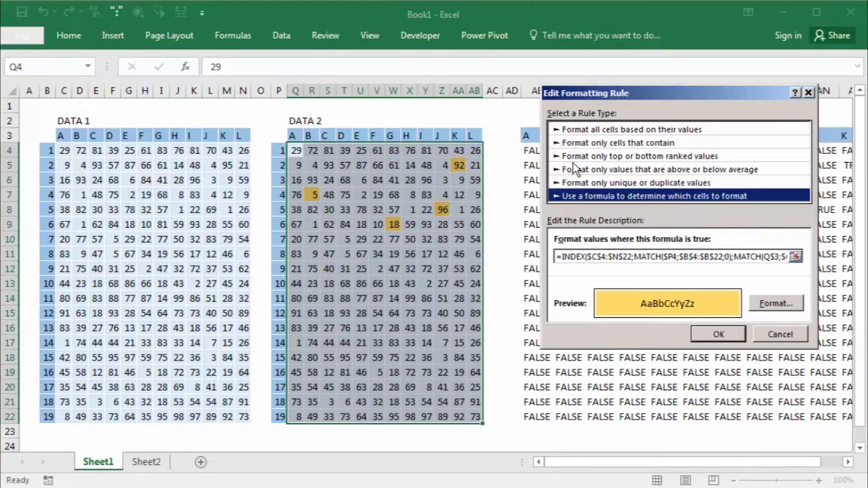
pyautogui.click(772, 304)
pyautogui.click(527, 187)
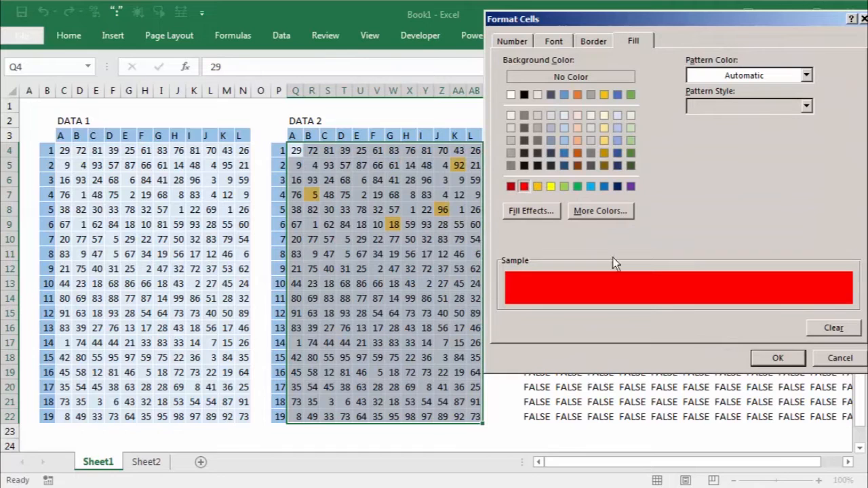
pyautogui.click(787, 360)
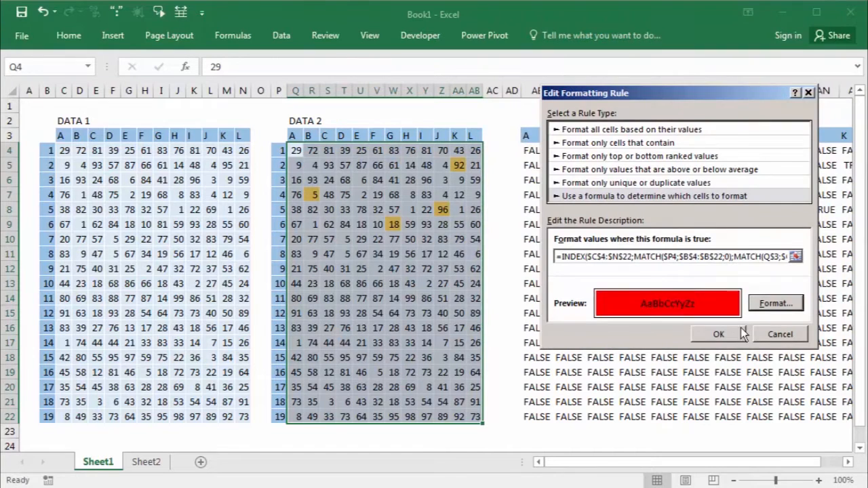
pyautogui.click(719, 333)
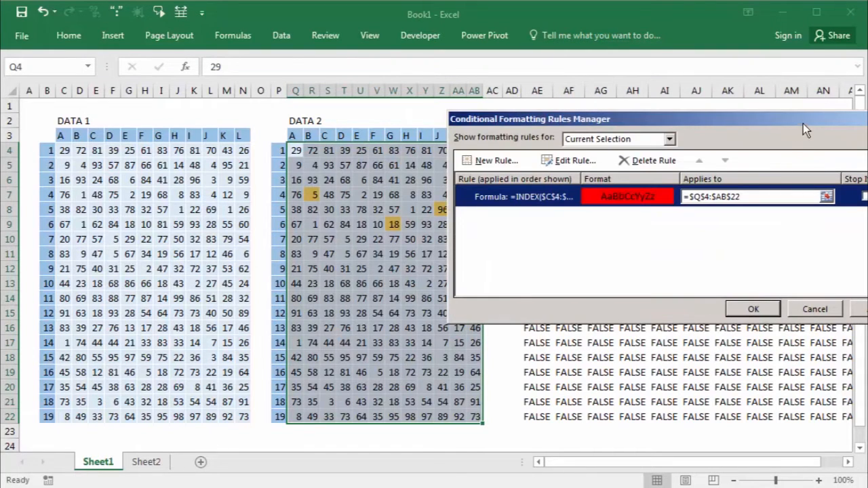
# Apply the red-fill rule to the DATA 2 values, close the rules manager and deselect the range
pyautogui.moveTo(803, 123); pyautogui.dragTo(687, 114)
pyautogui.click(769, 300)
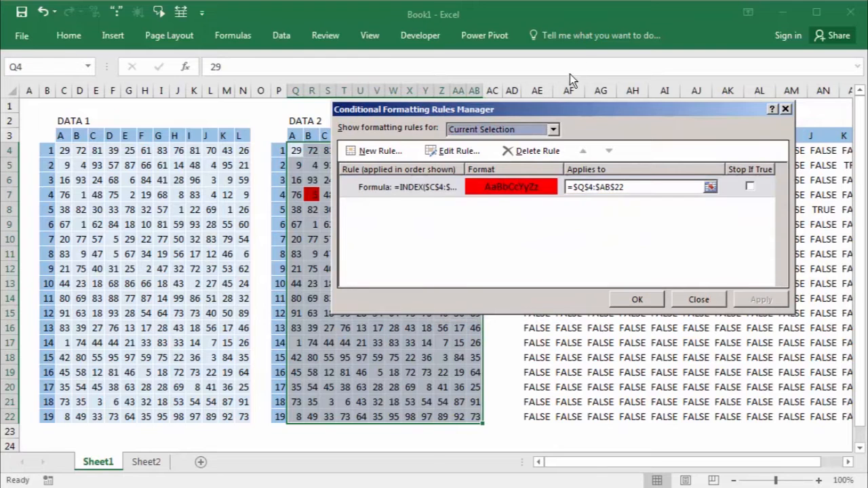
pyautogui.moveTo(566, 109); pyautogui.dragTo(746, 126)
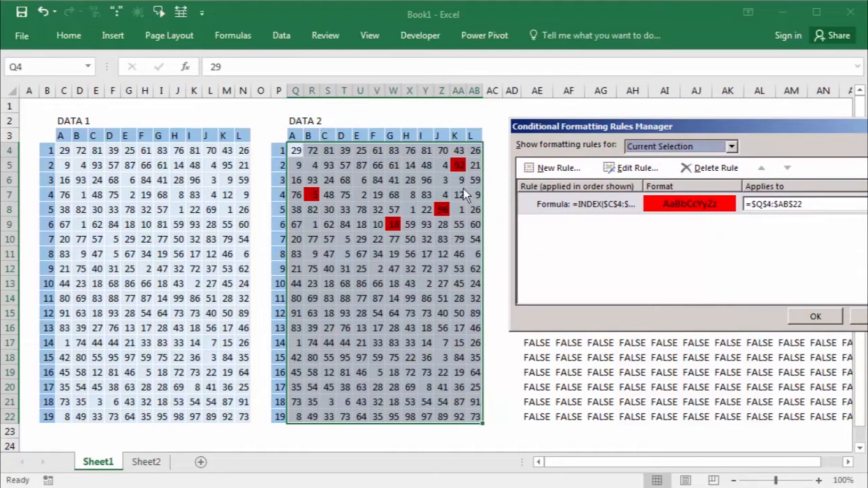
pyautogui.moveTo(683, 124); pyautogui.dragTo(588, 83)
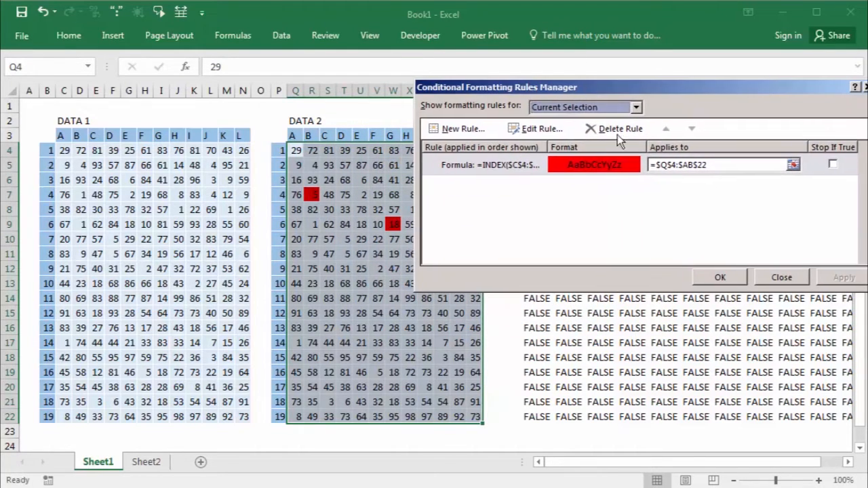
pyautogui.click(715, 274)
pyautogui.click(614, 237)
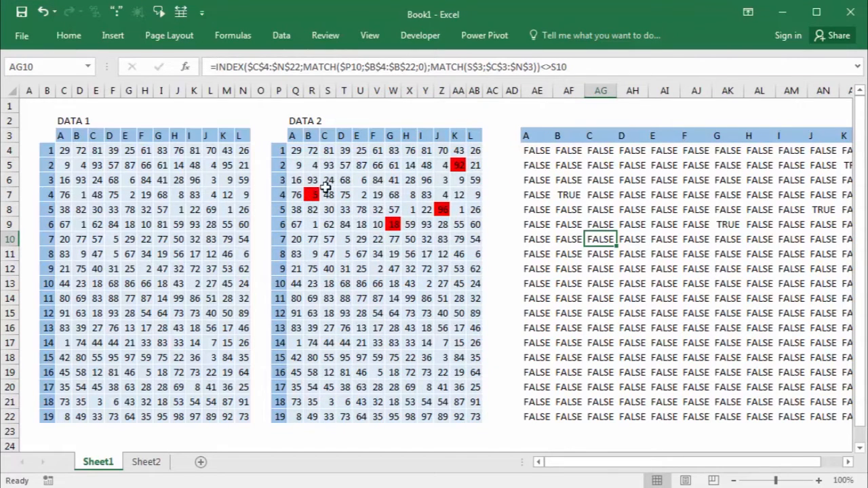
pyautogui.moveTo(65, 151); pyautogui.dragTo(196, 283)
pyautogui.moveTo(296, 145); pyautogui.dragTo(464, 312)
pyautogui.click(501, 268)
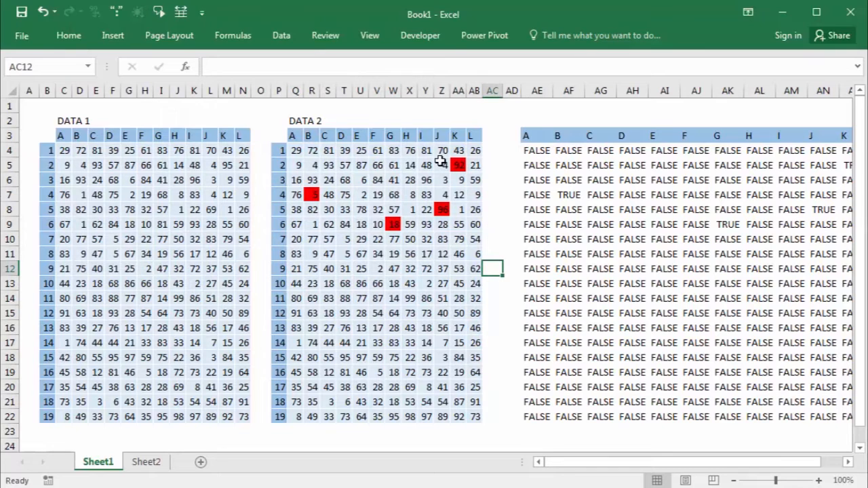
# Delete columns AE to AU containing the TRUE/FALSE helper table and return to the view of both data tables
pyautogui.click(539, 149)
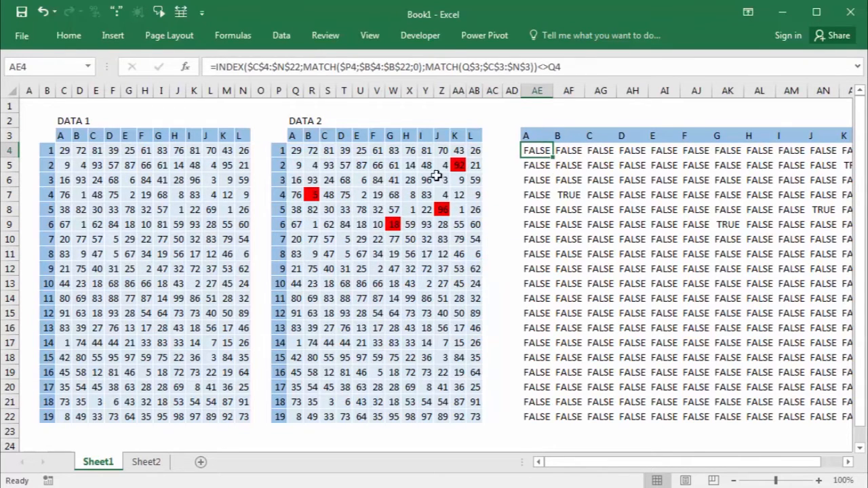
pyautogui.moveTo(539, 91); pyautogui.dragTo(848, 105)
pyautogui.rightClick(725, 146)
pyautogui.click(768, 261)
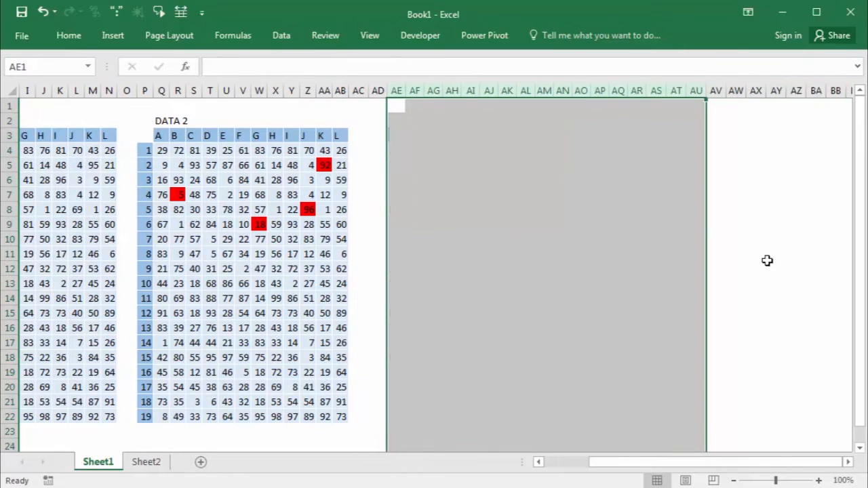
pyautogui.click(614, 224)
pyautogui.moveTo(637, 254); pyautogui.dragTo(6, 224)
pyautogui.click(550, 151)
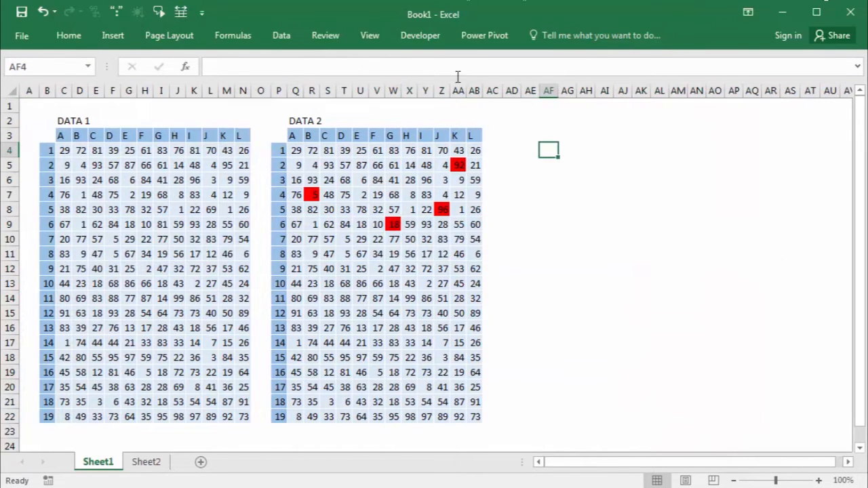
# Review the formula in the conditional formatting rule for Q4:AB22, then close the rule and the rules manager without changes
pyautogui.moveTo(297, 150); pyautogui.dragTo(473, 412)
pyautogui.click(72, 38)
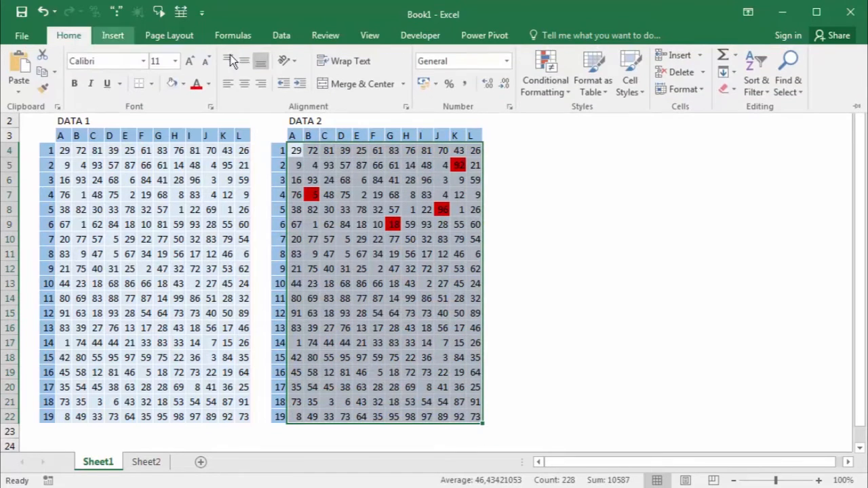
pyautogui.click(552, 92)
pyautogui.click(595, 312)
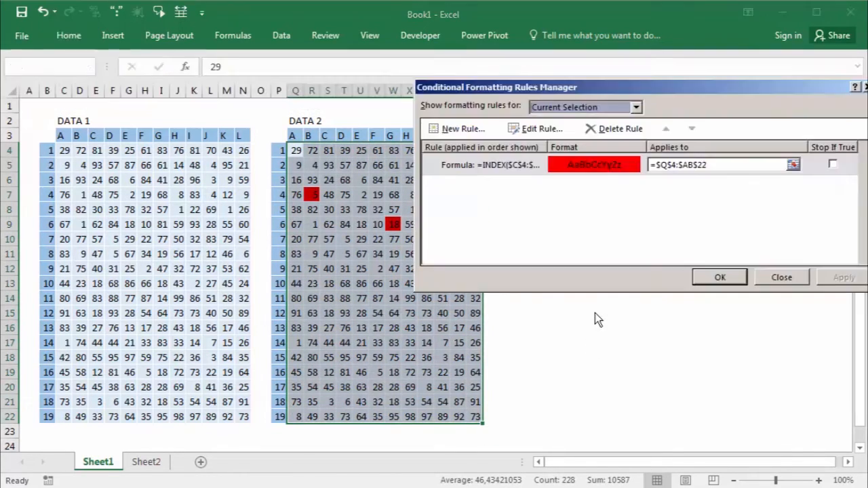
pyautogui.click(525, 170)
pyautogui.click(527, 135)
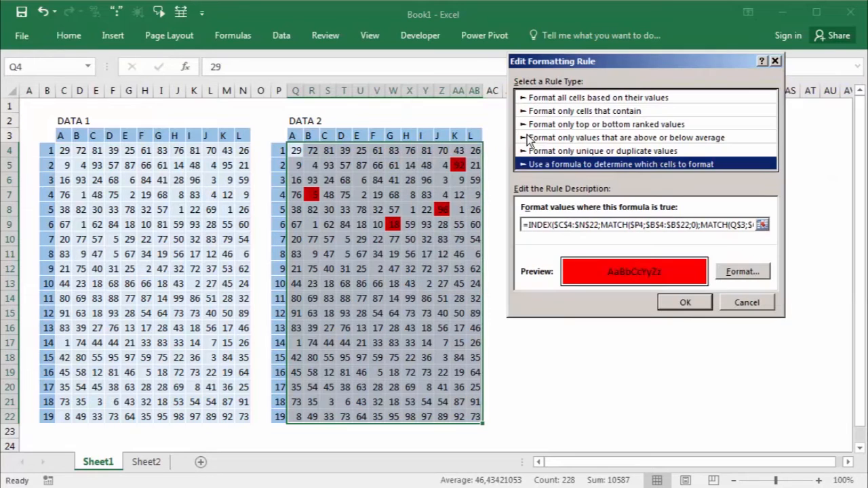
pyautogui.click(581, 229)
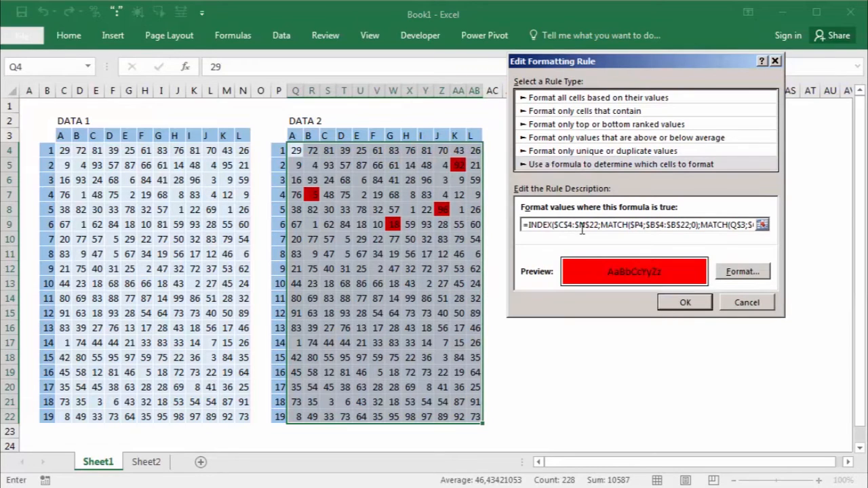
pyautogui.click(749, 302)
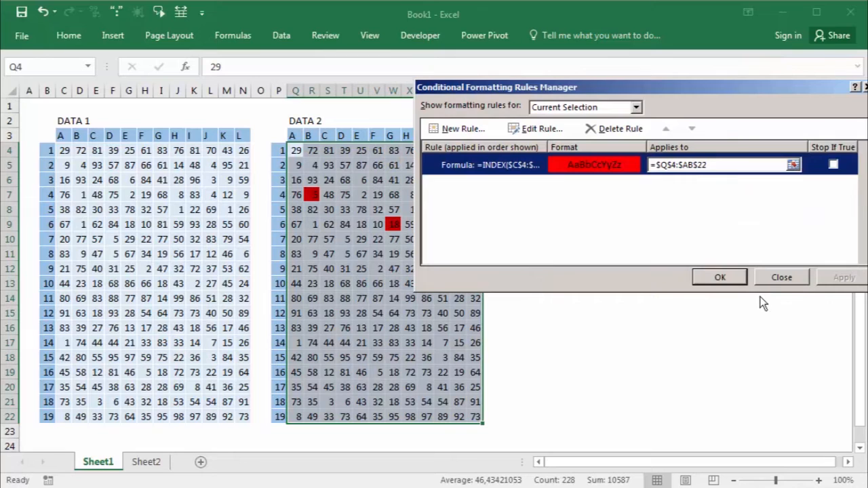
pyautogui.click(768, 279)
pyautogui.click(573, 267)
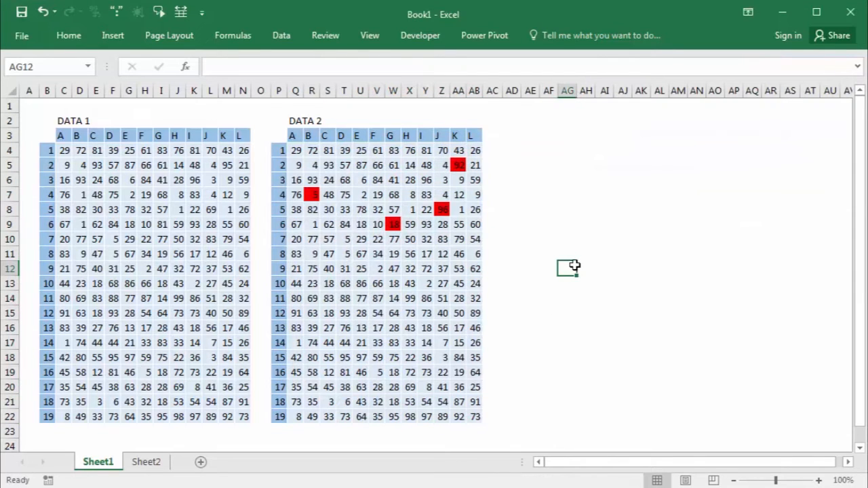